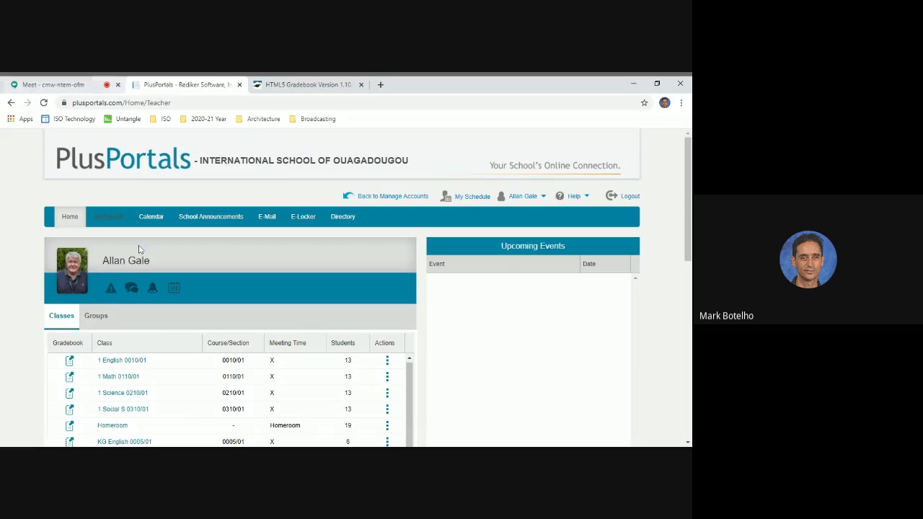
Step: Switch to the HTML5 Gradebook and display the homeroom class in the [Comments & Narratives] view
{"action": "scroll", "coordinate": [269, 270], "scroll_direction": "down", "scroll_amount": 3}
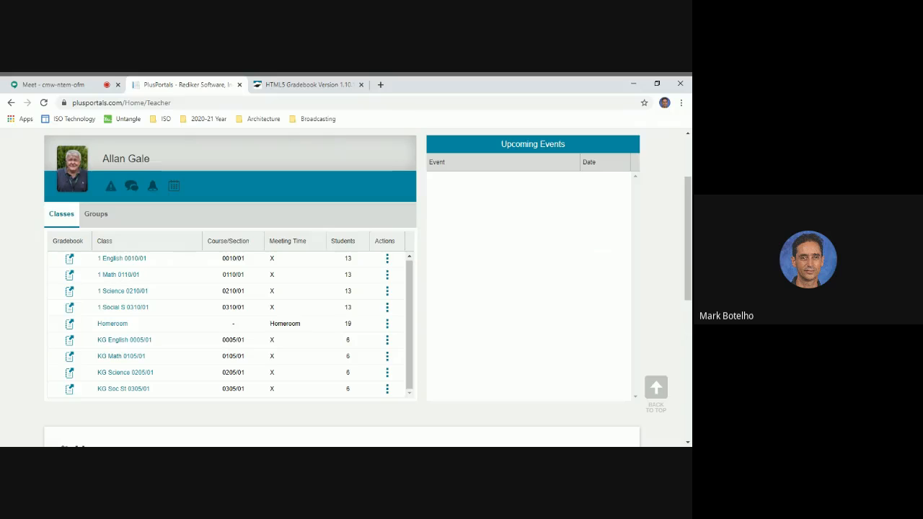
{"action": "left_click", "coordinate": [308, 85]}
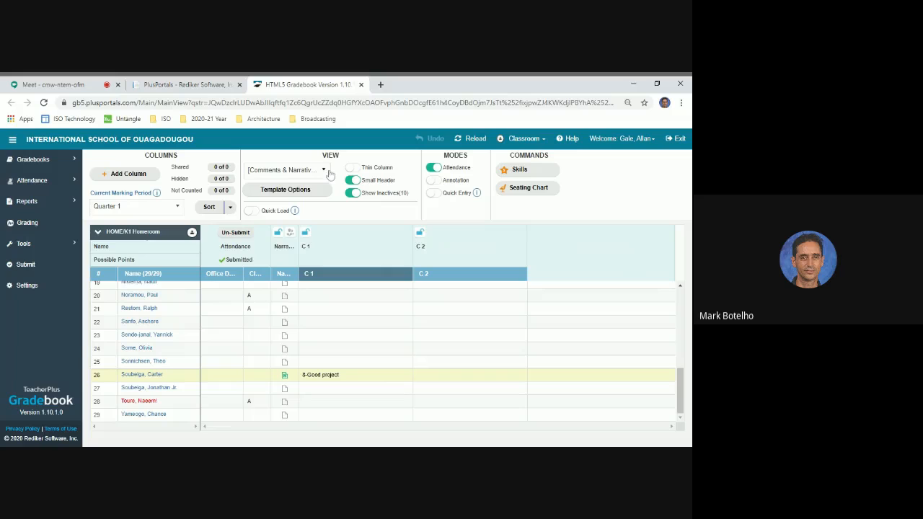
{"action": "left_click", "coordinate": [324, 171]}
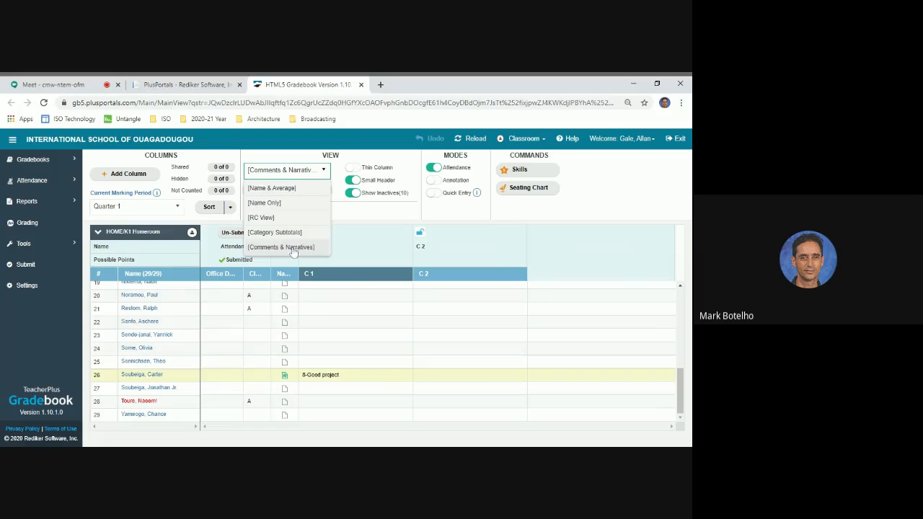
{"action": "left_click", "coordinate": [292, 247]}
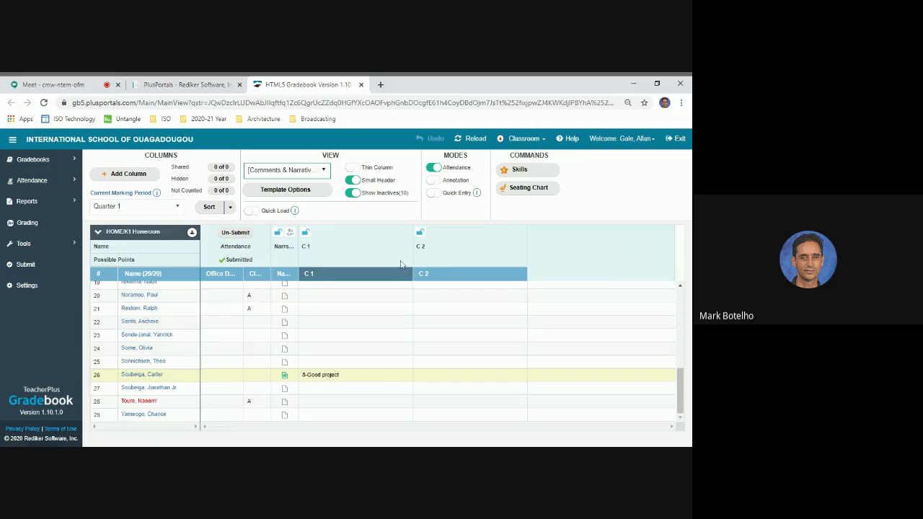
Step: View the list of predefined comments for the row 22 student's C 1 cell, then close it without choosing one
{"action": "right_click", "coordinate": [368, 326]}
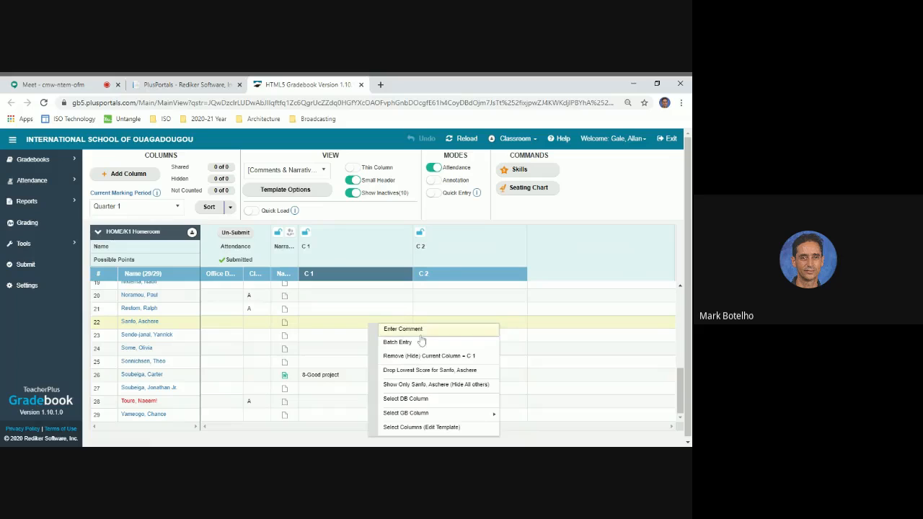
{"action": "left_click", "coordinate": [343, 322]}
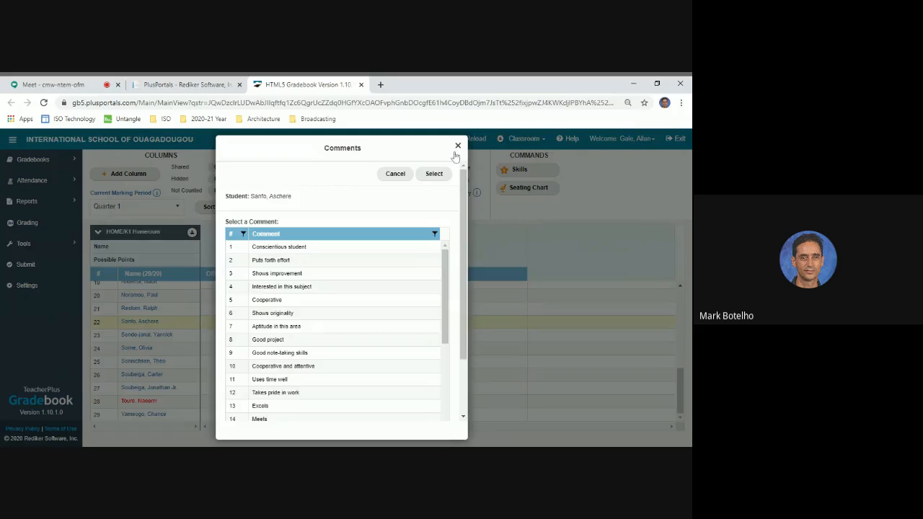
{"action": "left_click", "coordinate": [457, 146]}
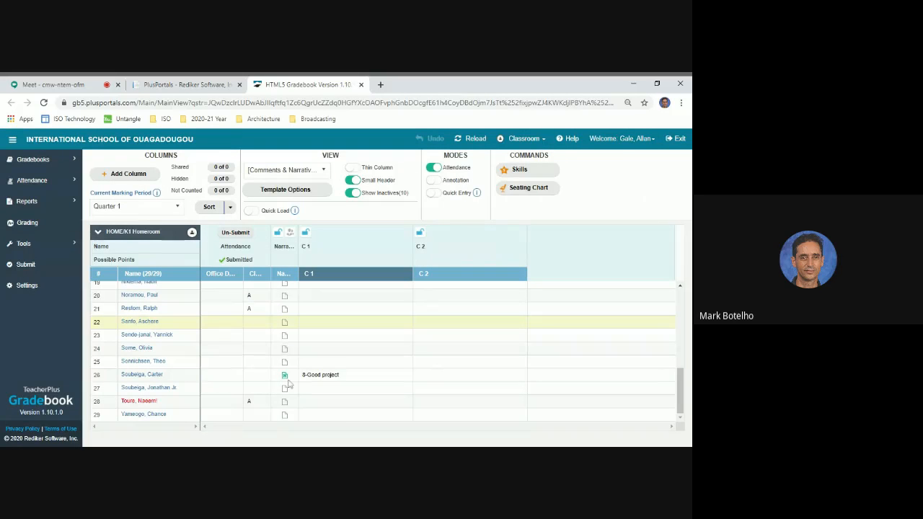
Step: Open the homeroom narrative of the student in row 26
{"action": "scroll", "coordinate": [292, 354], "scroll_direction": "up", "scroll_amount": 5}
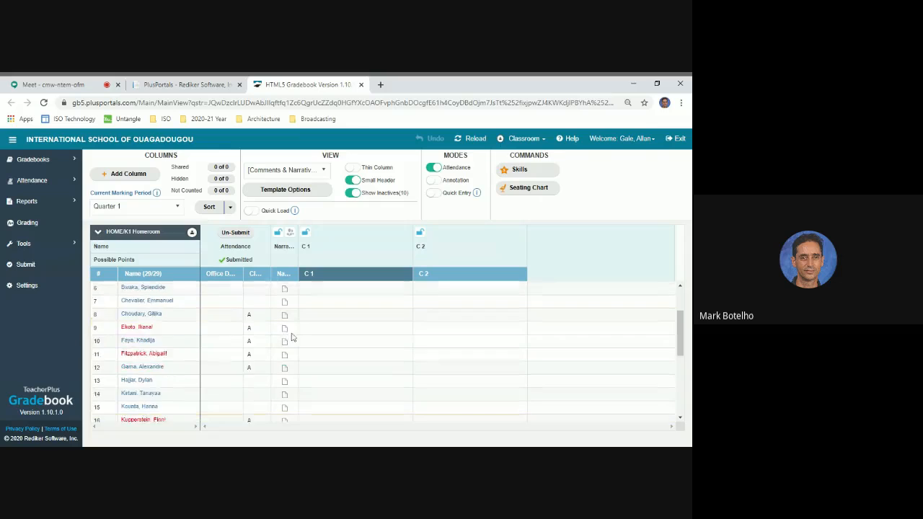
{"action": "scroll", "coordinate": [292, 337], "scroll_direction": "up", "scroll_amount": 2}
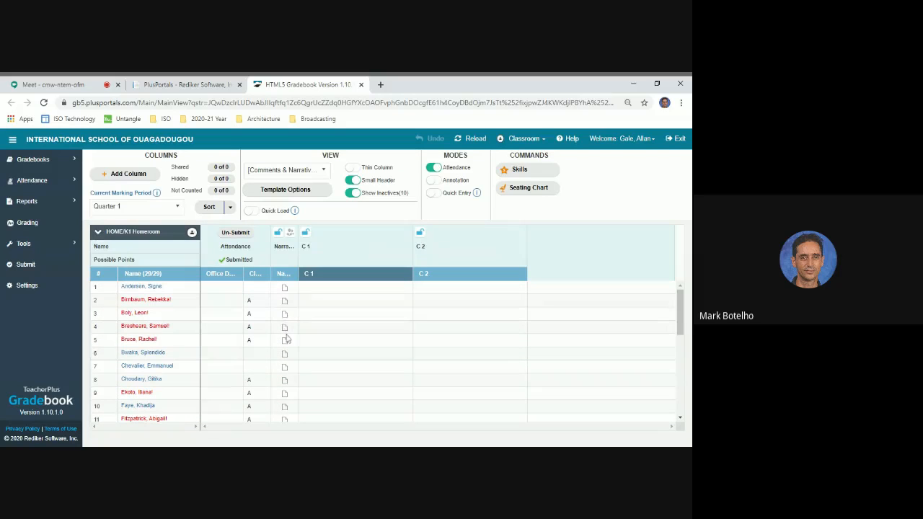
{"action": "scroll", "coordinate": [287, 346], "scroll_direction": "down", "scroll_amount": 5}
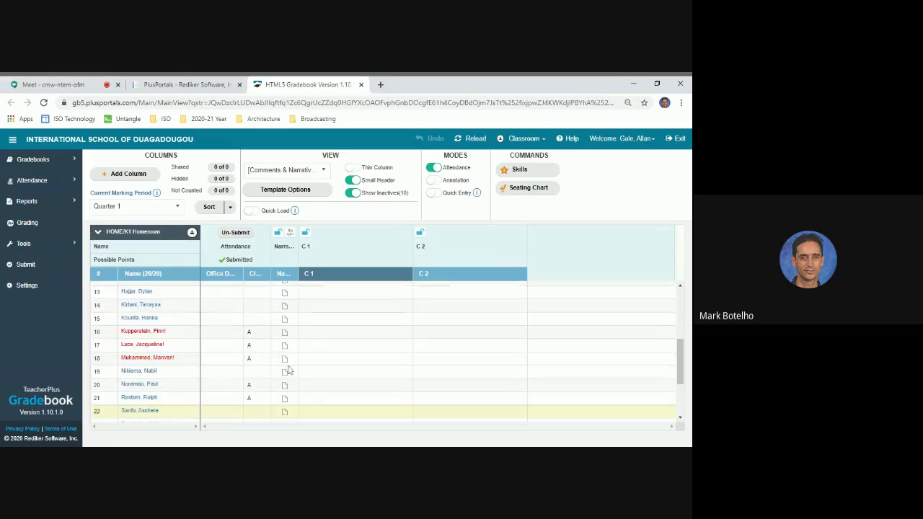
{"action": "scroll", "coordinate": [289, 370], "scroll_direction": "down", "scroll_amount": 3}
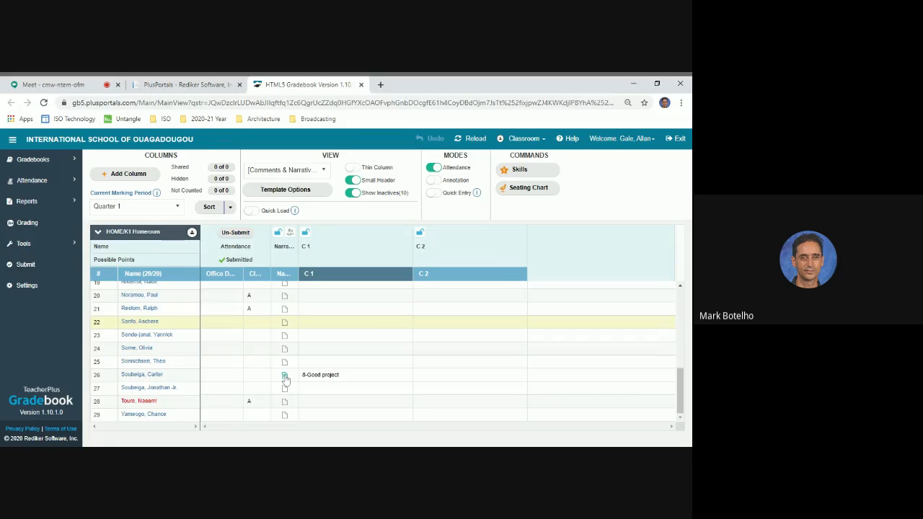
{"action": "left_click", "coordinate": [285, 376]}
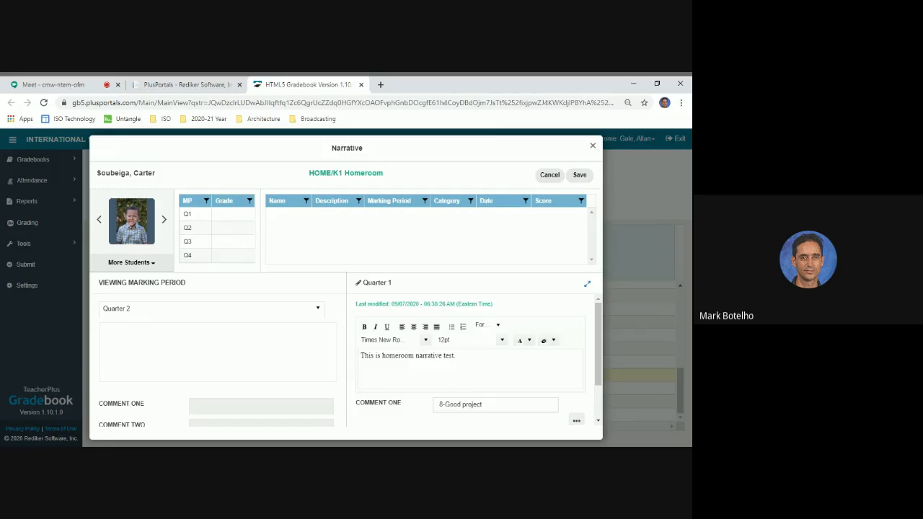
Step: Look through the marking periods available for viewing and the list of other students in the narrative window
{"action": "left_click", "coordinate": [318, 310]}
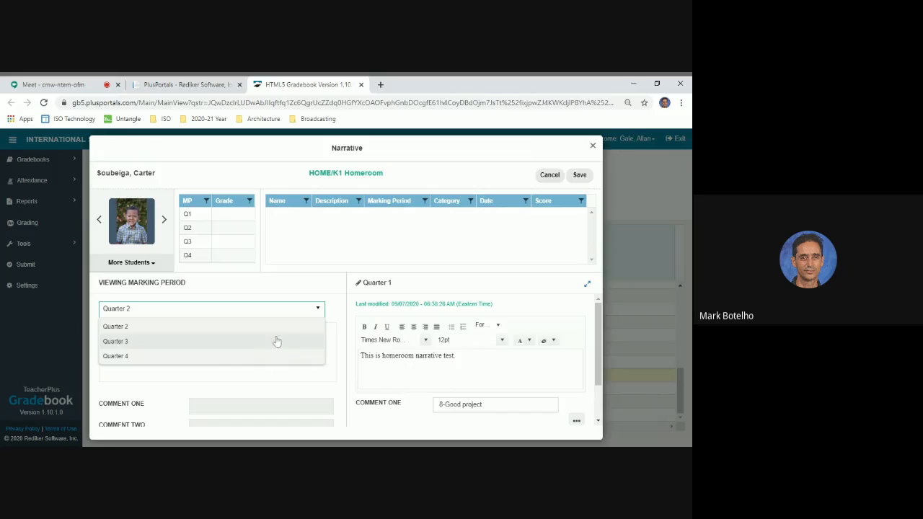
{"action": "left_click", "coordinate": [186, 211]}
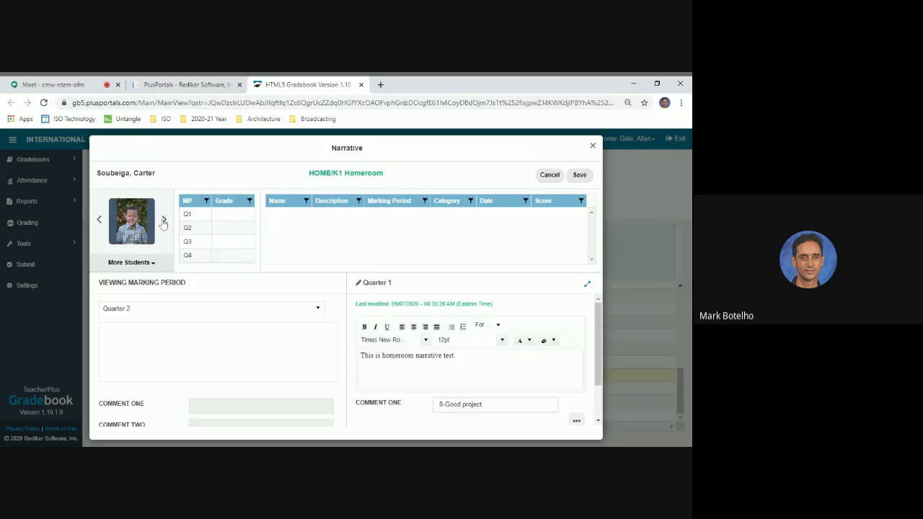
{"action": "left_click", "coordinate": [152, 268]}
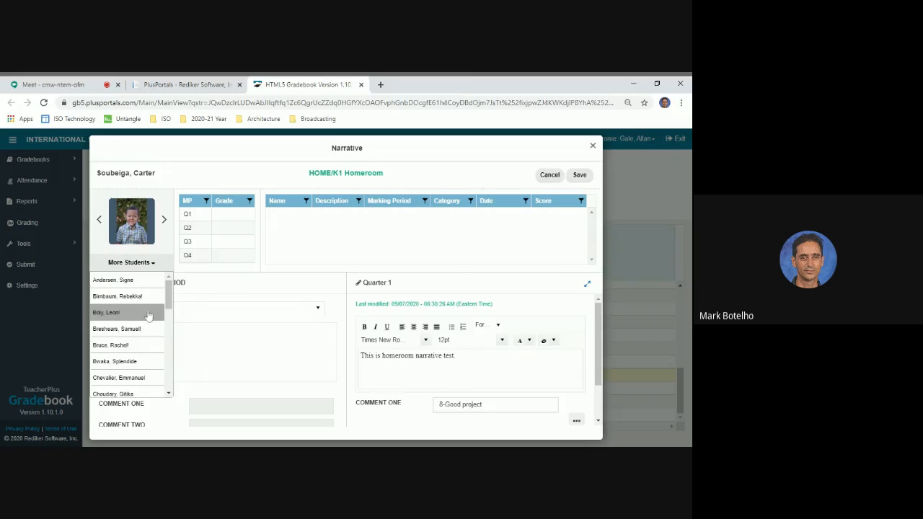
{"action": "left_click", "coordinate": [215, 178]}
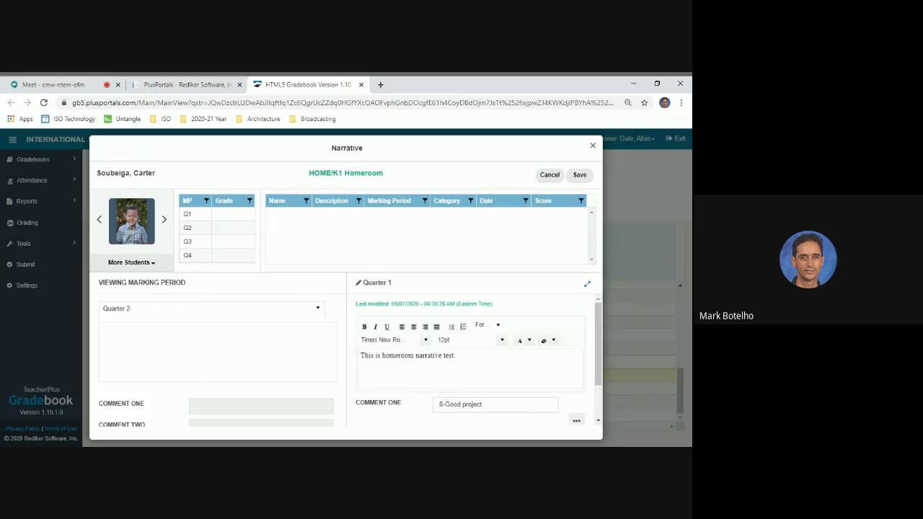
Step: Look at the Quarter 1 narrative text and the selectable comments for Comment Two, without choosing a comment
{"action": "left_click", "coordinate": [457, 356]}
{"action": "scroll", "coordinate": [484, 375], "scroll_direction": "down", "scroll_amount": 1}
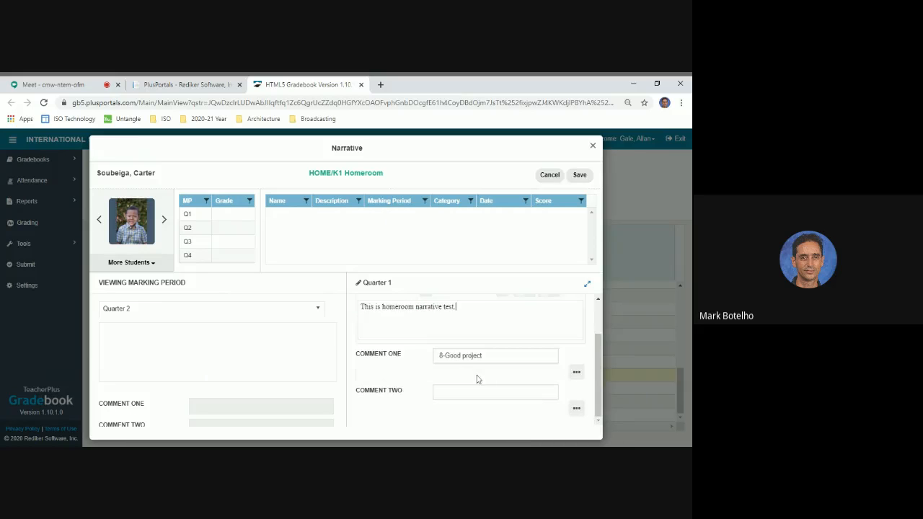
{"action": "left_click", "coordinate": [576, 408]}
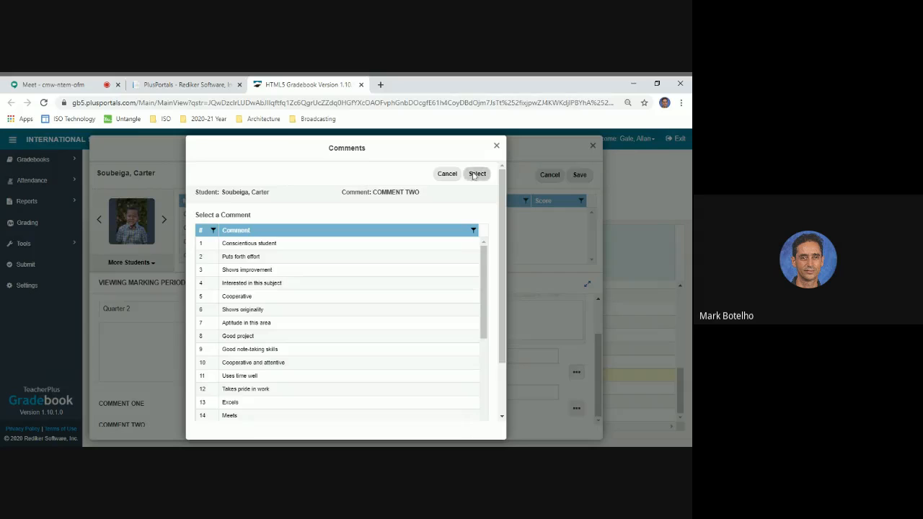
{"action": "left_click", "coordinate": [494, 148]}
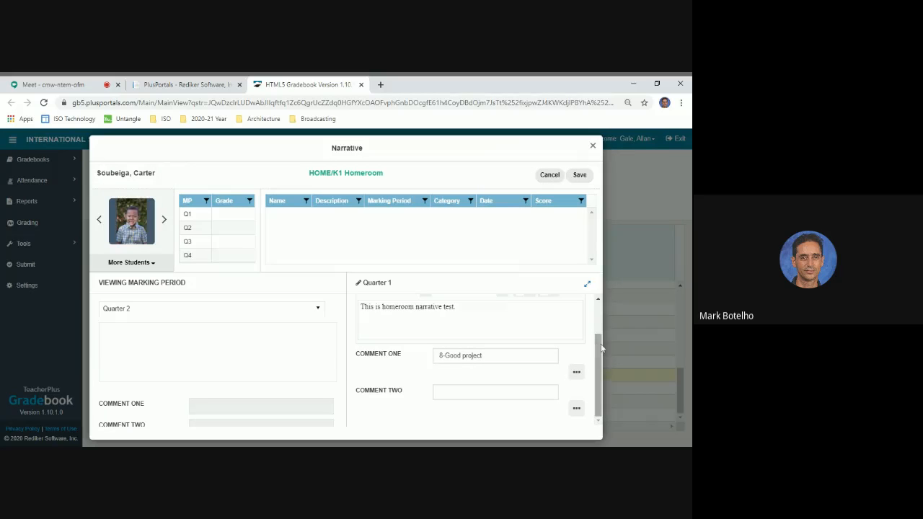
{"action": "left_click_drag", "start_coordinate": [598, 349], "coordinate": [598, 318]}
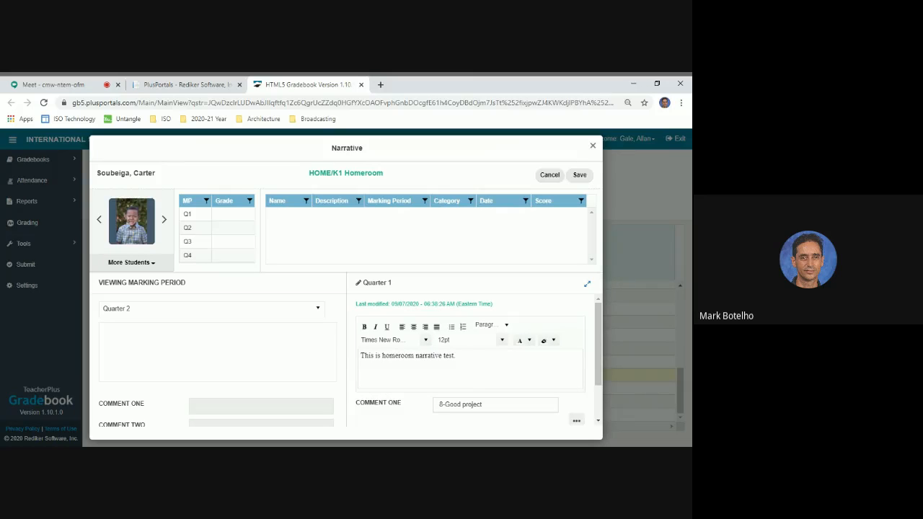
Step: Go to the next student's narrative, return to the row 26 student's, and save it
{"action": "left_click", "coordinate": [164, 220]}
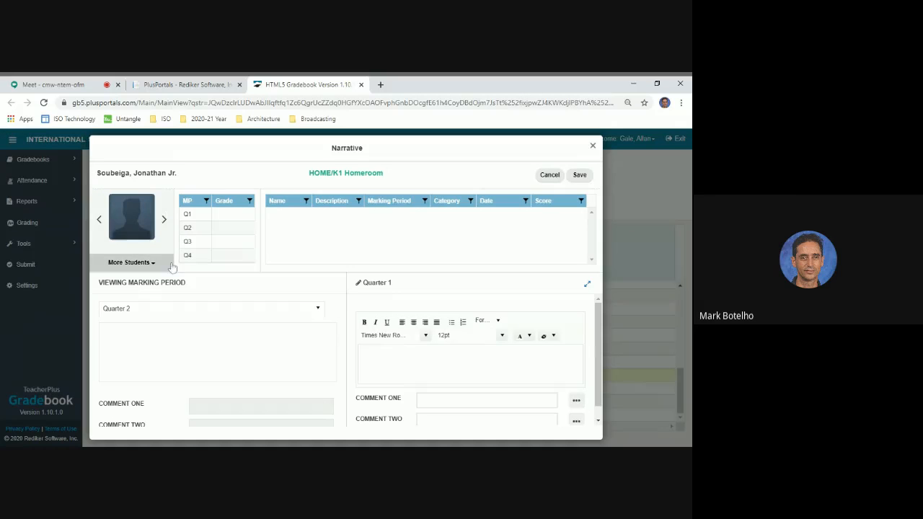
{"action": "left_click", "coordinate": [99, 221]}
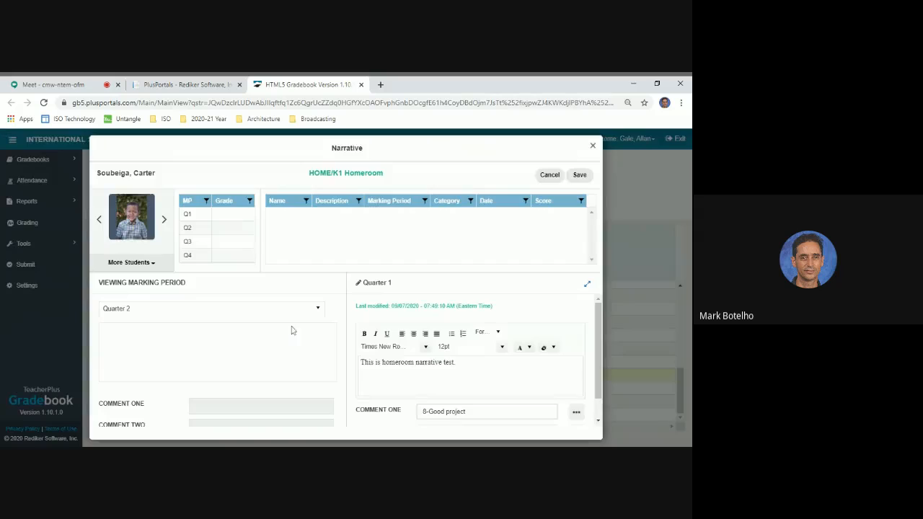
{"action": "left_click", "coordinate": [586, 178]}
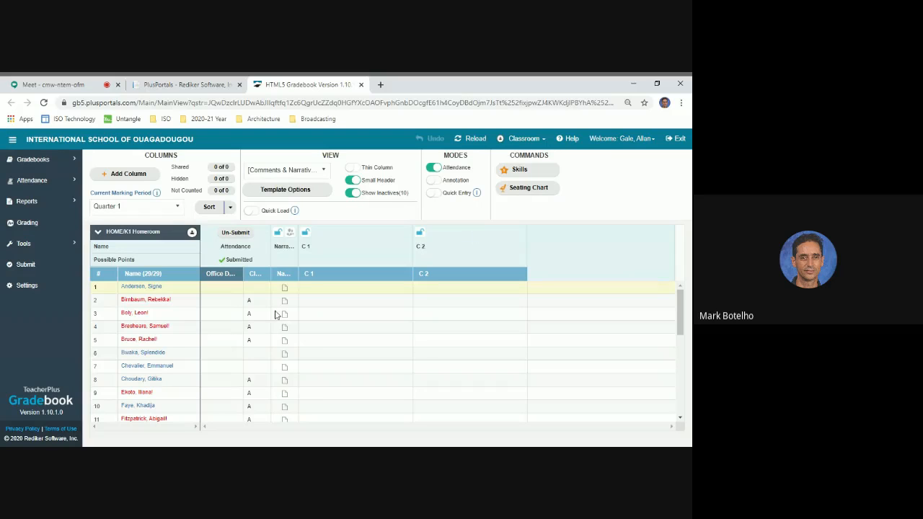
Step: Open the student Progress Report settings and review which boxes can be printed
{"action": "scroll", "coordinate": [287, 319], "scroll_direction": "down", "scroll_amount": 5}
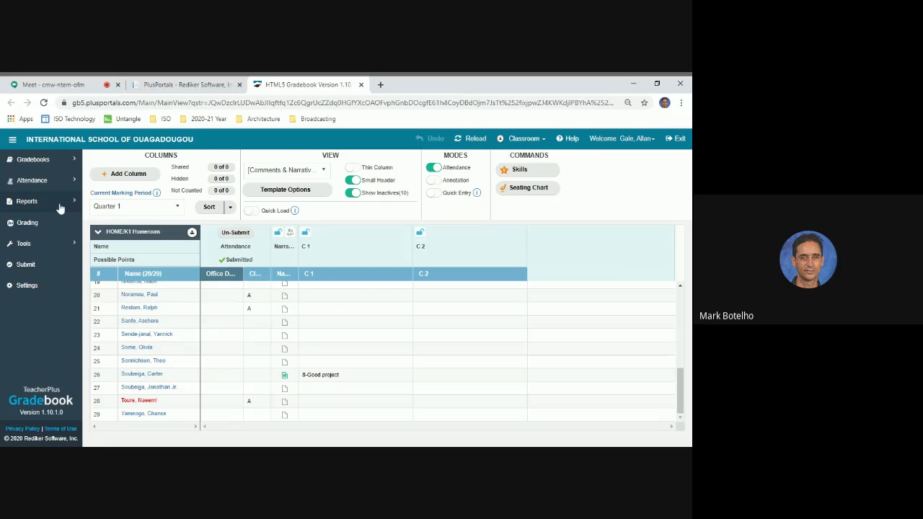
{"action": "left_click", "coordinate": [60, 209]}
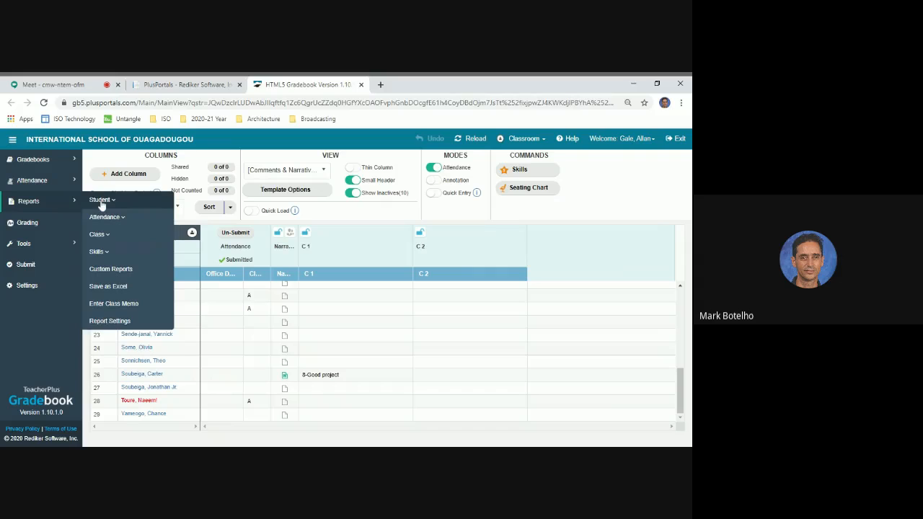
{"action": "left_click", "coordinate": [101, 202]}
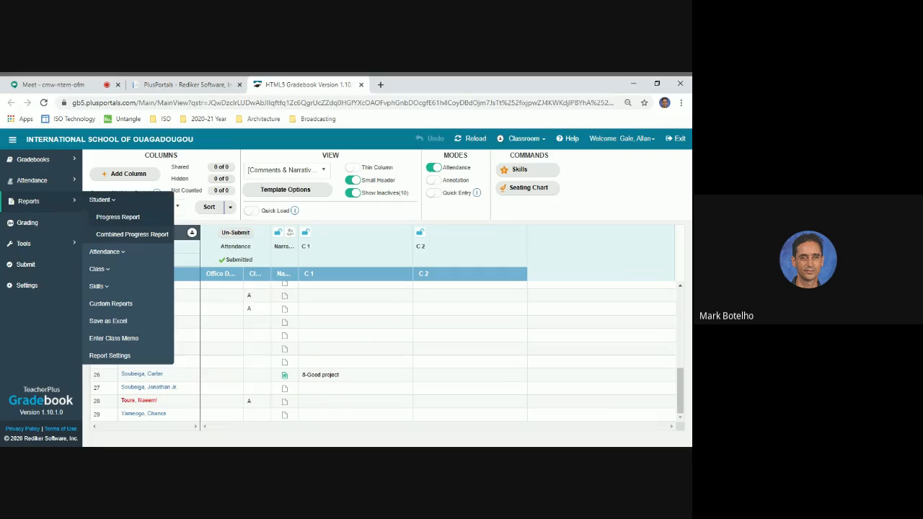
{"action": "left_click", "coordinate": [112, 220]}
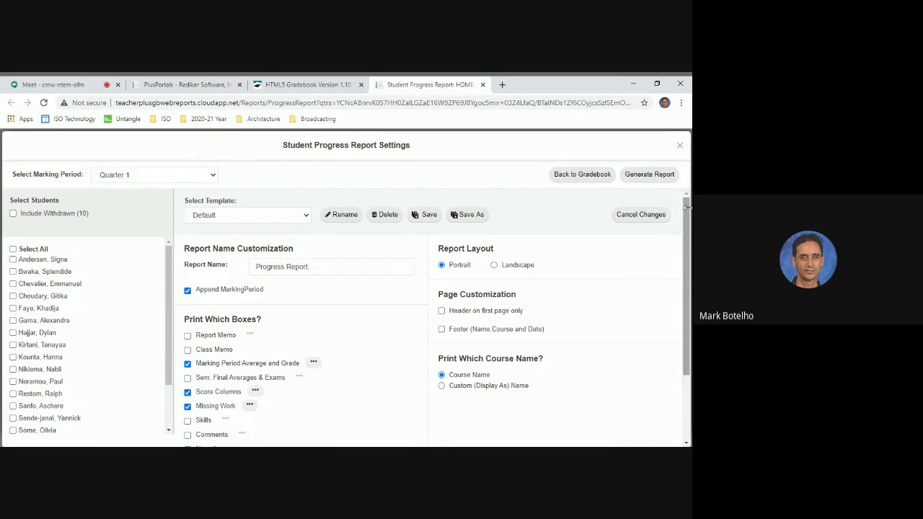
{"action": "left_click_drag", "start_coordinate": [687, 207], "coordinate": [689, 303]}
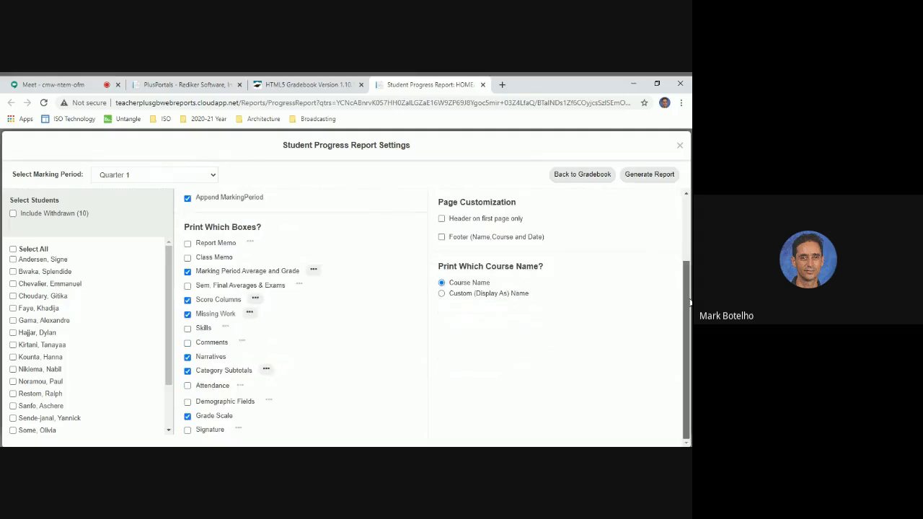
{"action": "scroll", "coordinate": [690, 303], "scroll_direction": "up", "scroll_amount": 2}
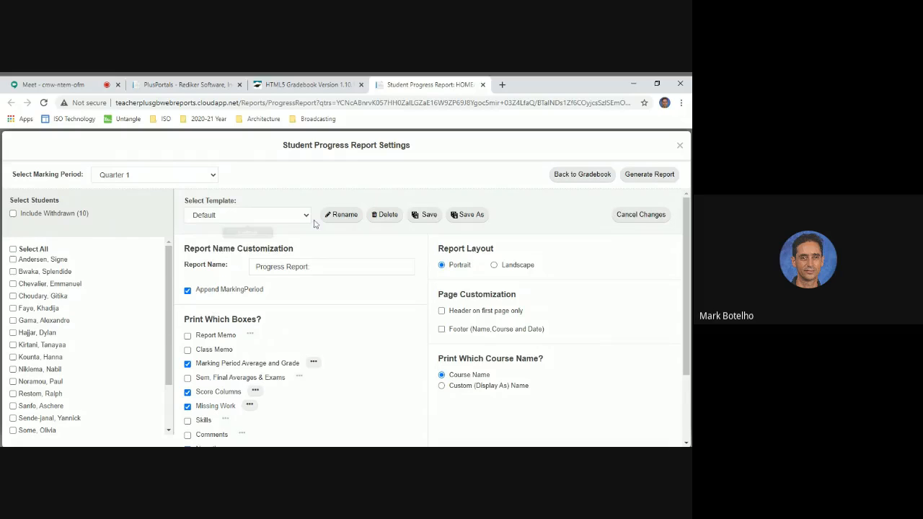
Step: Rename the Default report template to Homeroom Narrative and keep it as the selected template
{"action": "left_click", "coordinate": [339, 215]}
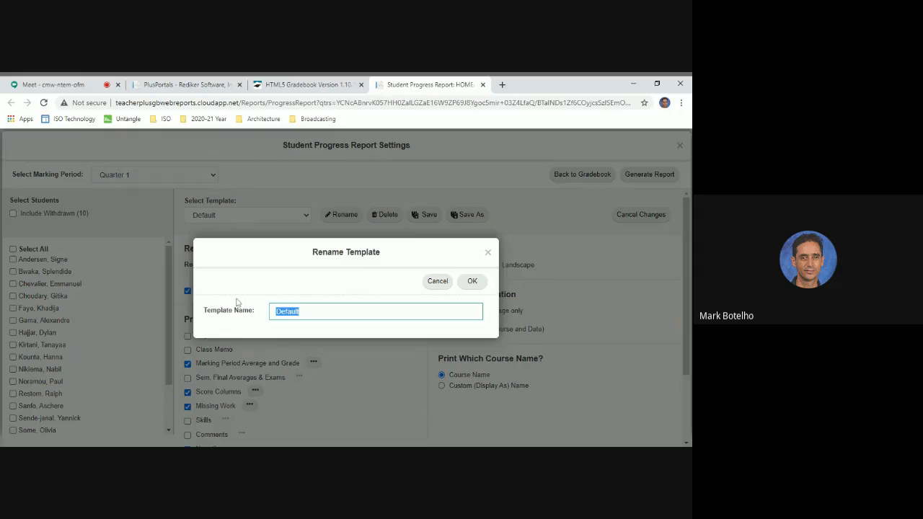
{"action": "type", "text": "Homeroom Narrative"}
{"action": "left_click", "coordinate": [472, 280]}
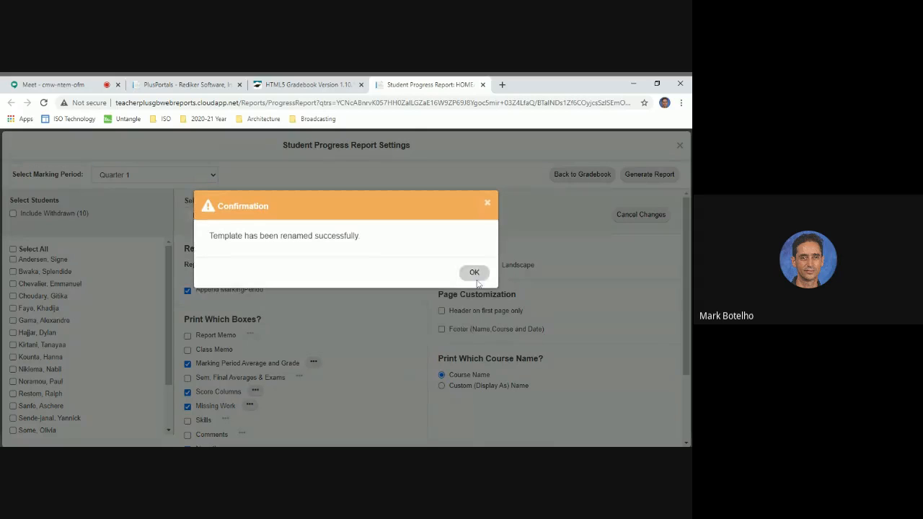
{"action": "left_click", "coordinate": [474, 267]}
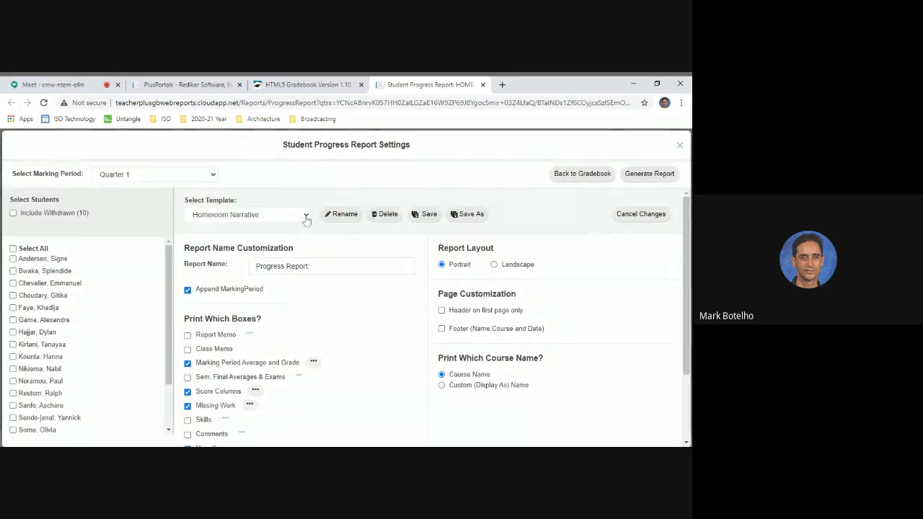
{"action": "left_click", "coordinate": [306, 218]}
{"action": "left_click", "coordinate": [274, 237]}
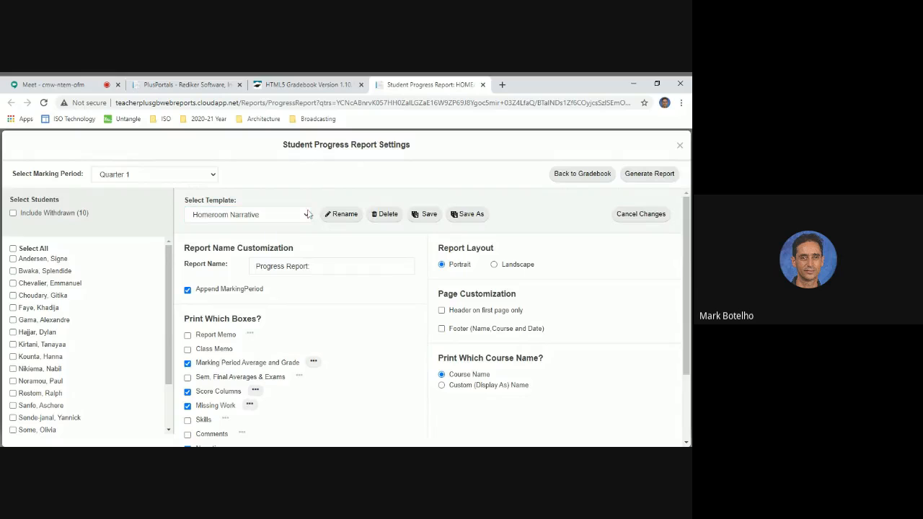
Step: Include all listed students in the progress report
{"action": "scroll", "coordinate": [217, 361], "scroll_direction": "down", "scroll_amount": 2}
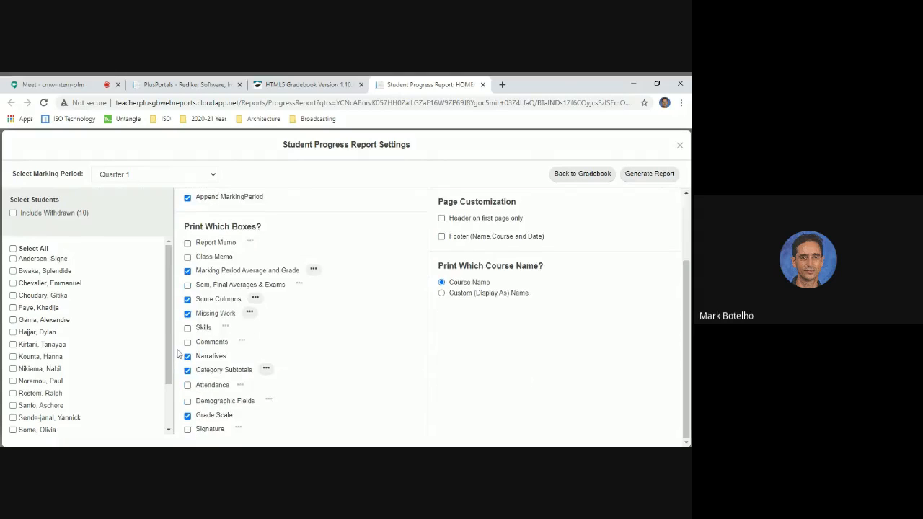
{"action": "left_click", "coordinate": [13, 249]}
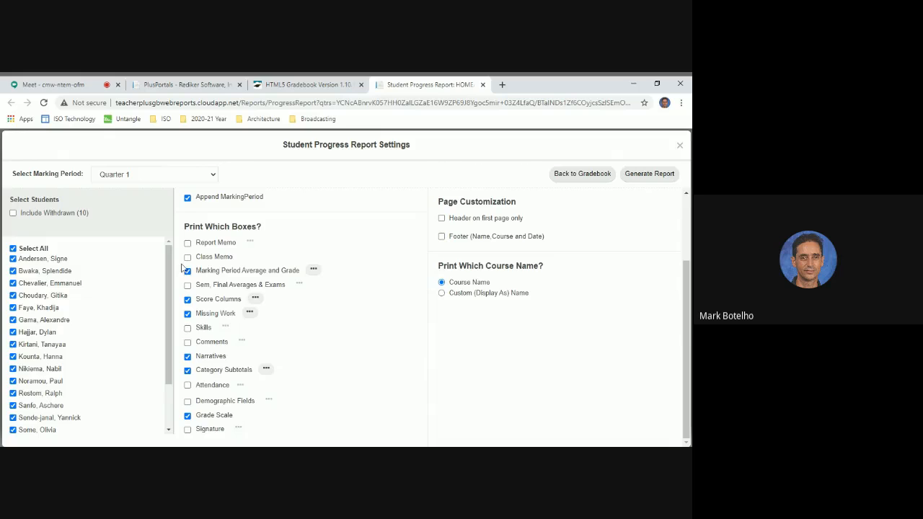
Step: Clear the selection of all students and select only the student from gradebook row 26 for the progress report
{"action": "left_click_drag", "start_coordinate": [170, 271], "coordinate": [170, 311]}
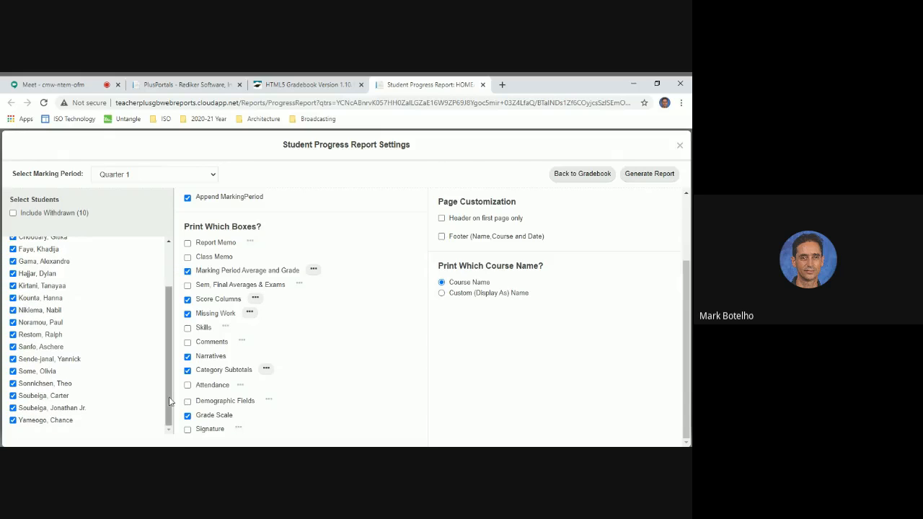
{"action": "scroll", "coordinate": [167, 323], "scroll_direction": "up", "scroll_amount": 2}
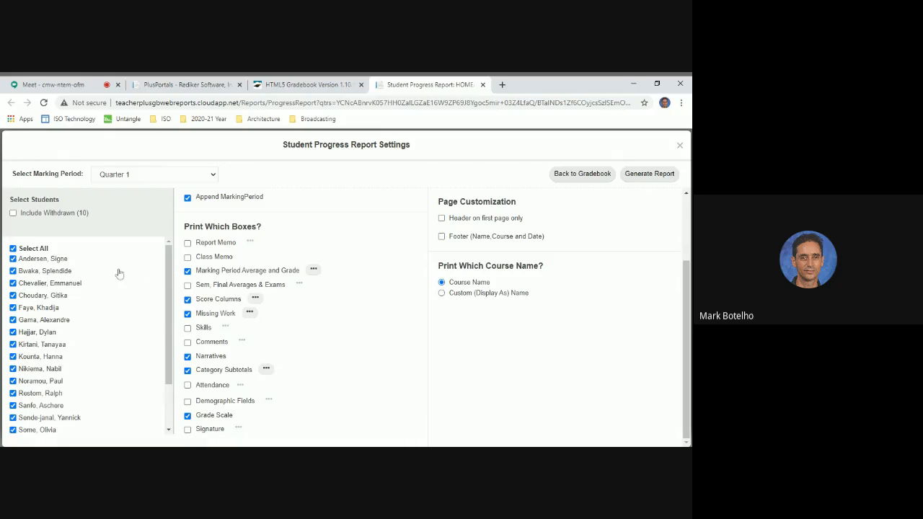
{"action": "left_click", "coordinate": [13, 249]}
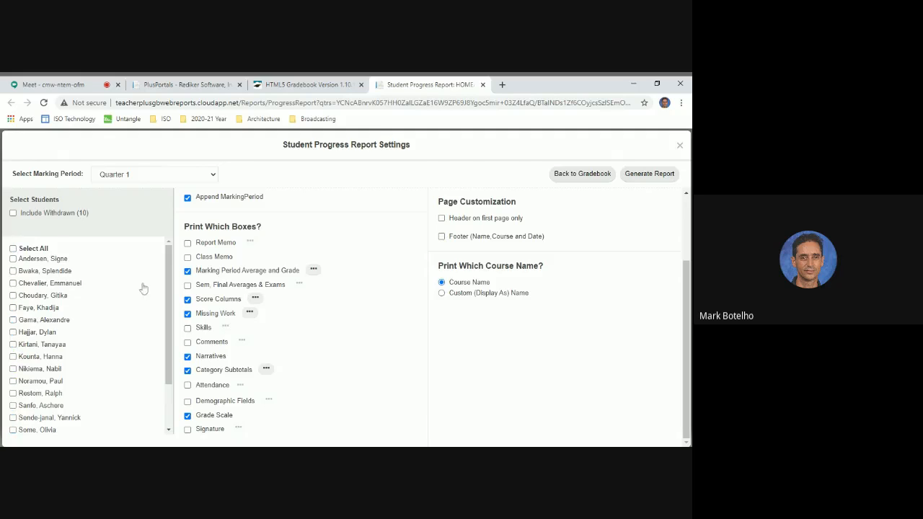
{"action": "scroll", "coordinate": [73, 346], "scroll_direction": "down", "scroll_amount": 2}
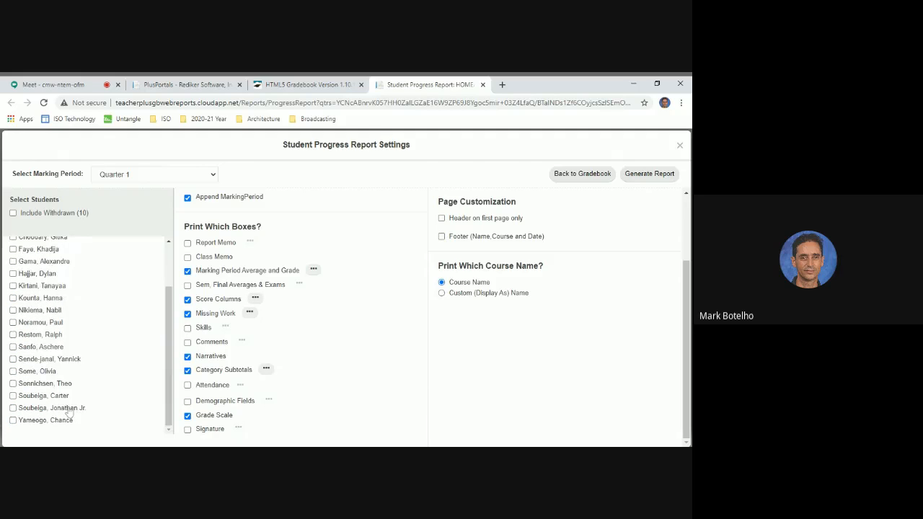
{"action": "left_click", "coordinate": [13, 395]}
{"action": "scroll", "coordinate": [247, 402], "scroll_direction": "up", "scroll_amount": 2}
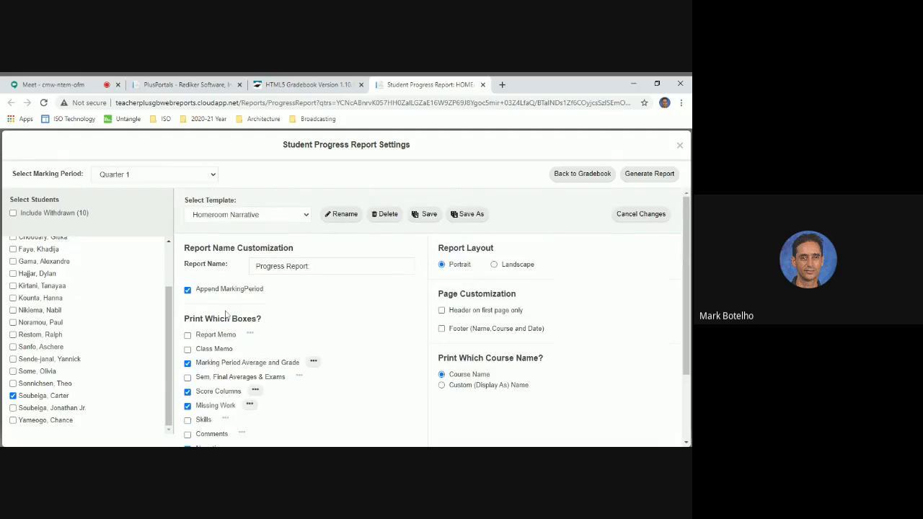
Step: Switch the Skills box on and off again, and save the Homeroom Narrative template
{"action": "scroll", "coordinate": [255, 411], "scroll_direction": "down", "scroll_amount": 2}
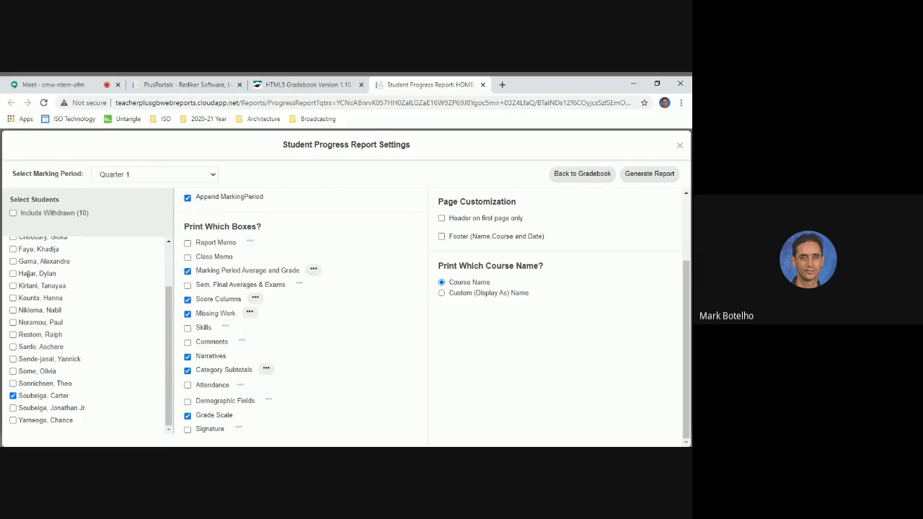
{"action": "left_click", "coordinate": [188, 328]}
{"action": "left_click", "coordinate": [187, 329]}
{"action": "scroll", "coordinate": [484, 359], "scroll_direction": "up", "scroll_amount": 1}
{"action": "scroll", "coordinate": [485, 359], "scroll_direction": "up", "scroll_amount": 2}
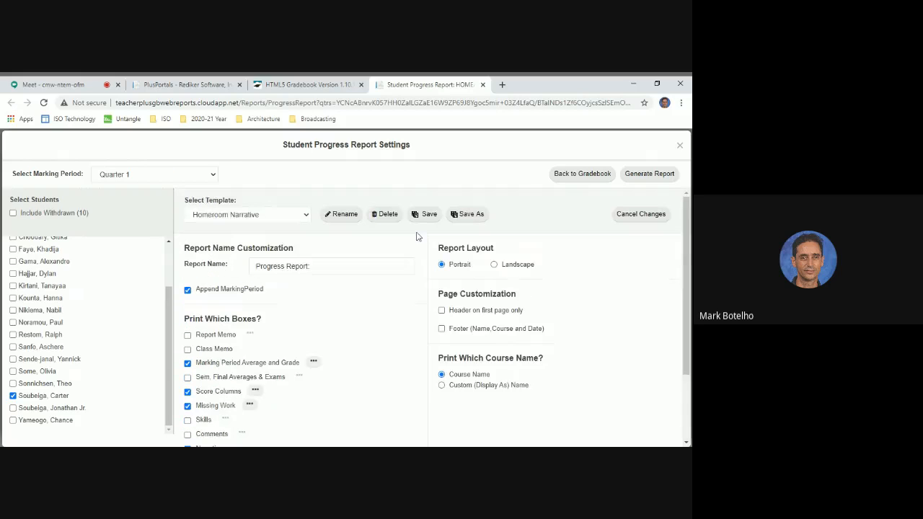
{"action": "left_click", "coordinate": [426, 215]}
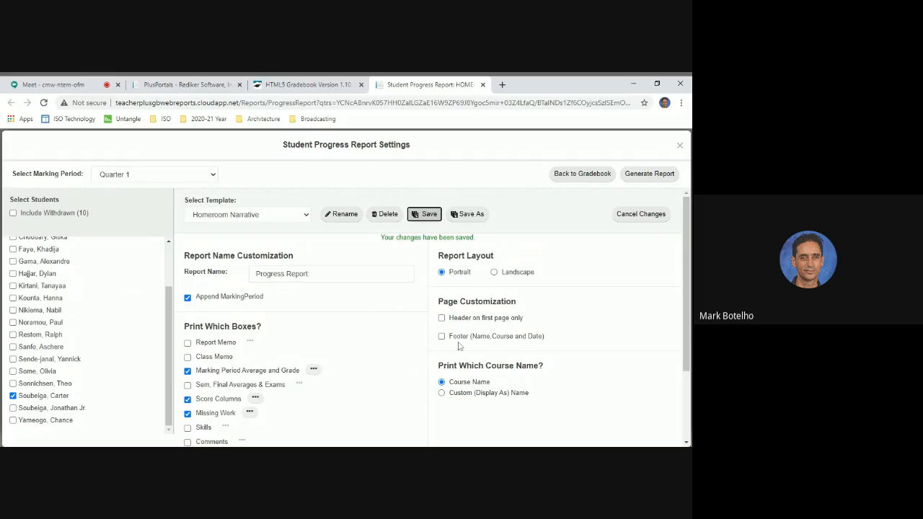
Step: Generate the Quarter 1 progress report for the selected student and review its narrative
{"action": "left_click", "coordinate": [653, 175]}
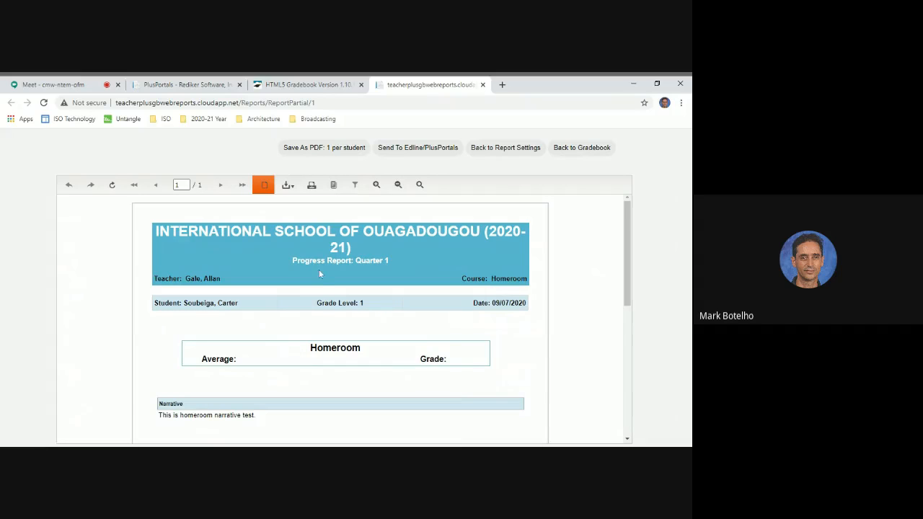
{"action": "scroll", "coordinate": [544, 346], "scroll_direction": "down", "scroll_amount": 2}
{"action": "scroll", "coordinate": [489, 343], "scroll_direction": "up", "scroll_amount": 1}
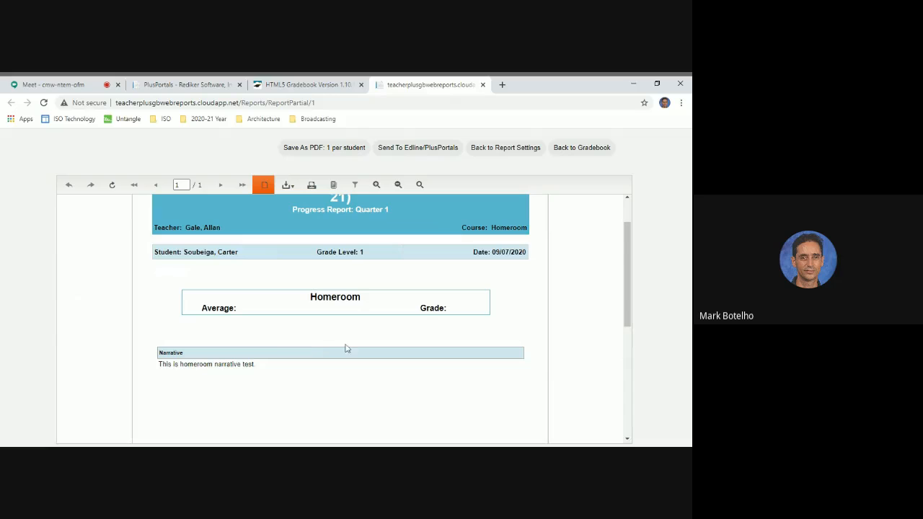
{"action": "scroll", "coordinate": [353, 343], "scroll_direction": "up", "scroll_amount": 1}
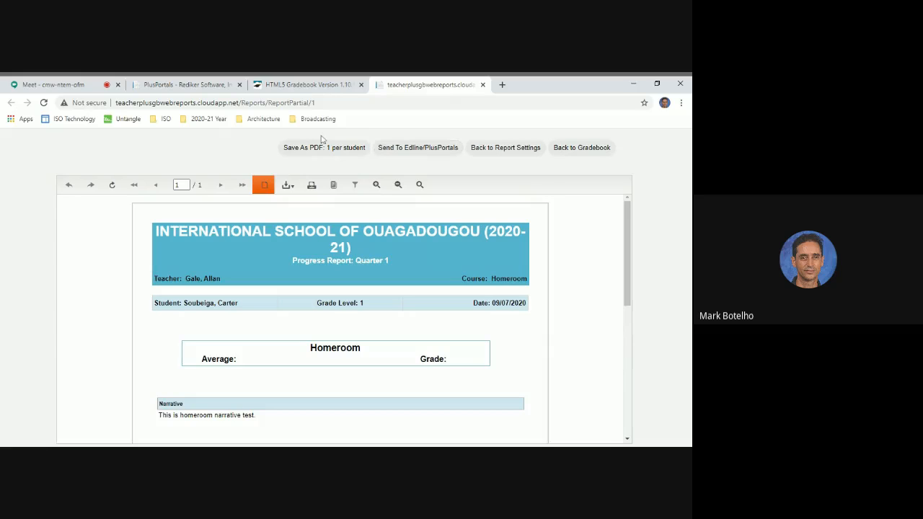
Step: Review the file formats for exporting the generated report and the option to send it to PlusPortals
{"action": "left_click", "coordinate": [288, 188]}
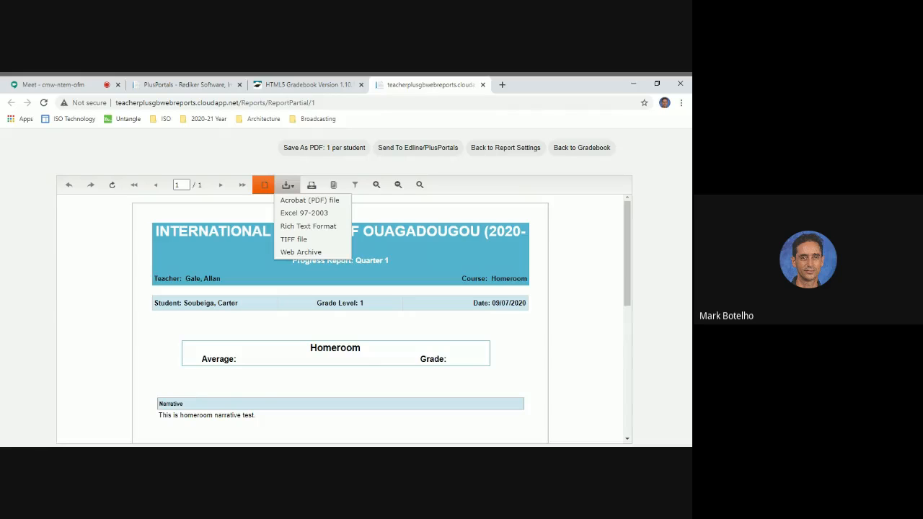
{"action": "left_click", "coordinate": [288, 185]}
{"action": "left_click", "coordinate": [288, 185]}
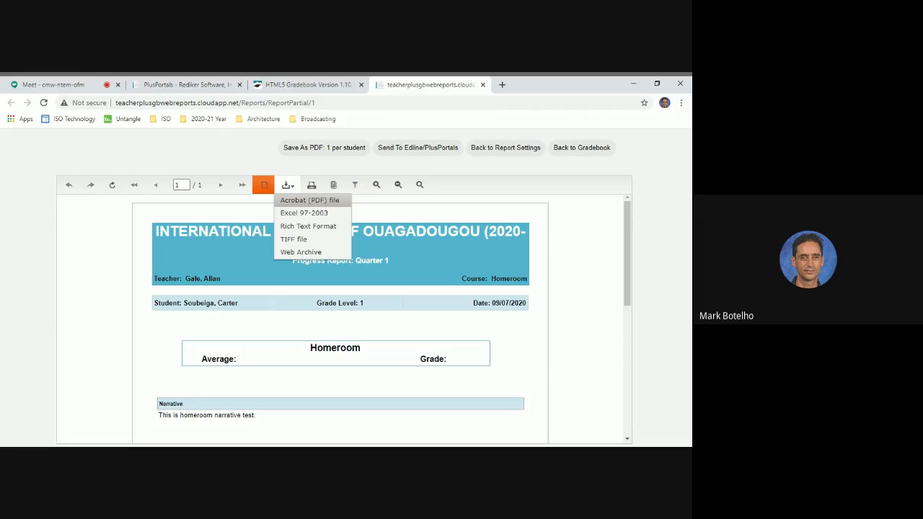
{"action": "left_click", "coordinate": [405, 155]}
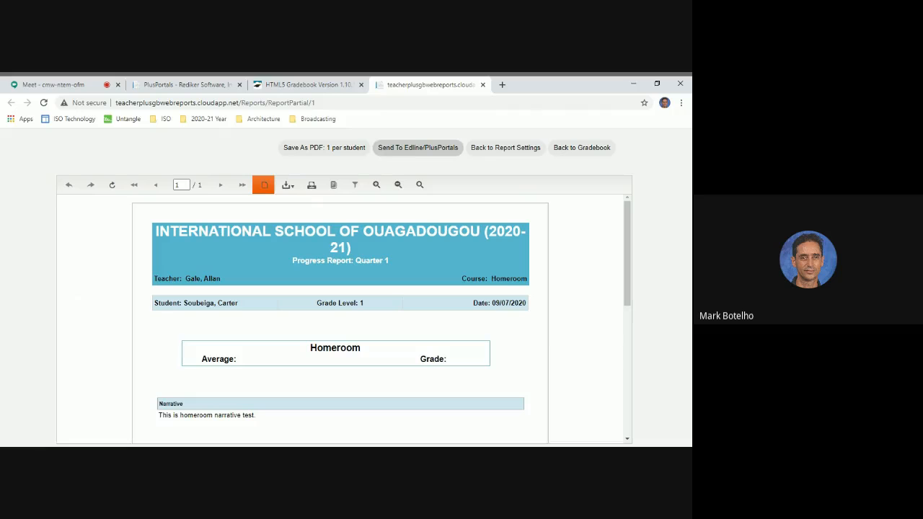
Step: Return from the report to the homeroom gradebook and switch its view to [Name & Average]
{"action": "left_click", "coordinate": [513, 151]}
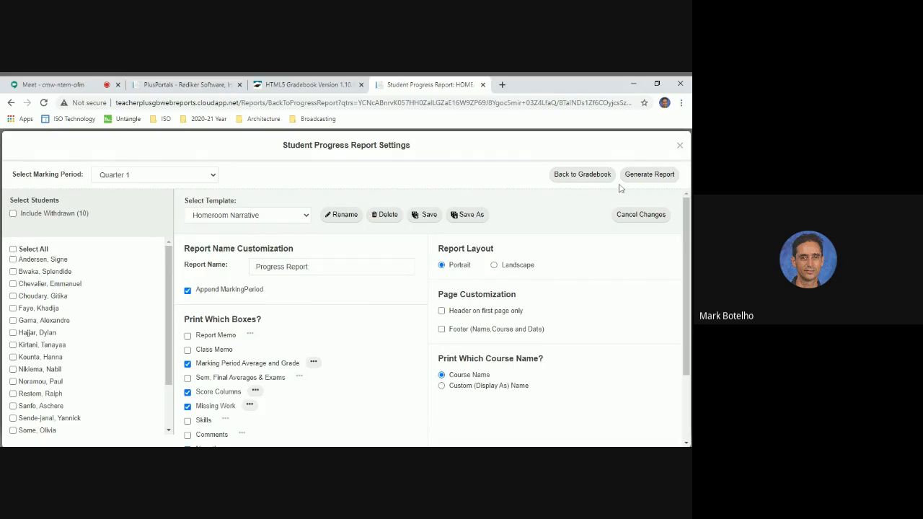
{"action": "left_click", "coordinate": [597, 183]}
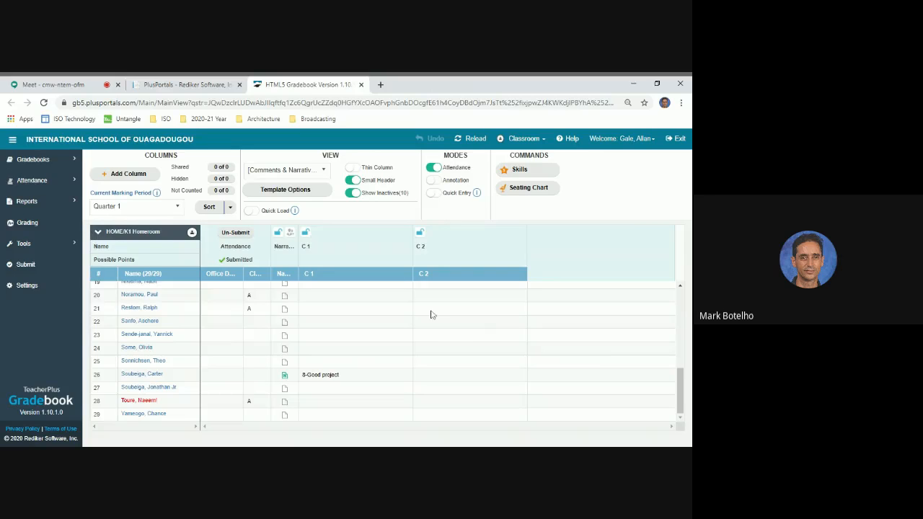
{"action": "left_click", "coordinate": [323, 174]}
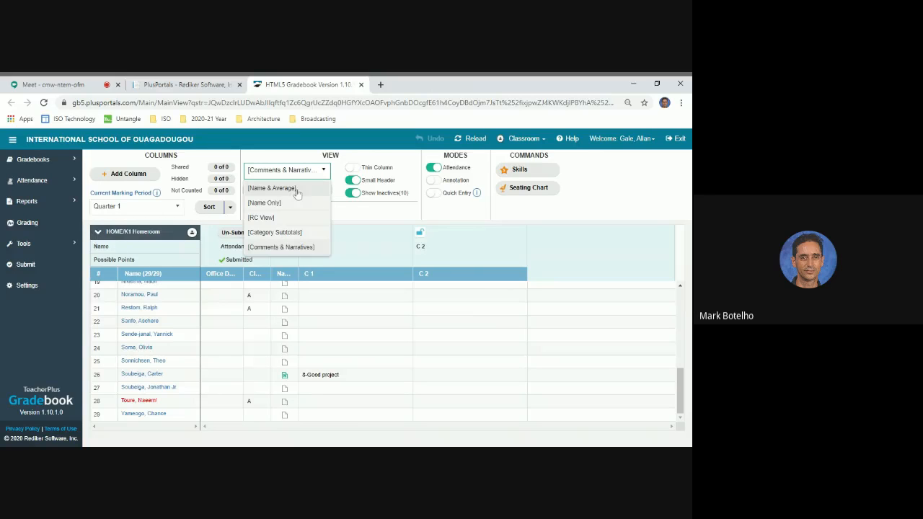
{"action": "left_click", "coordinate": [295, 190]}
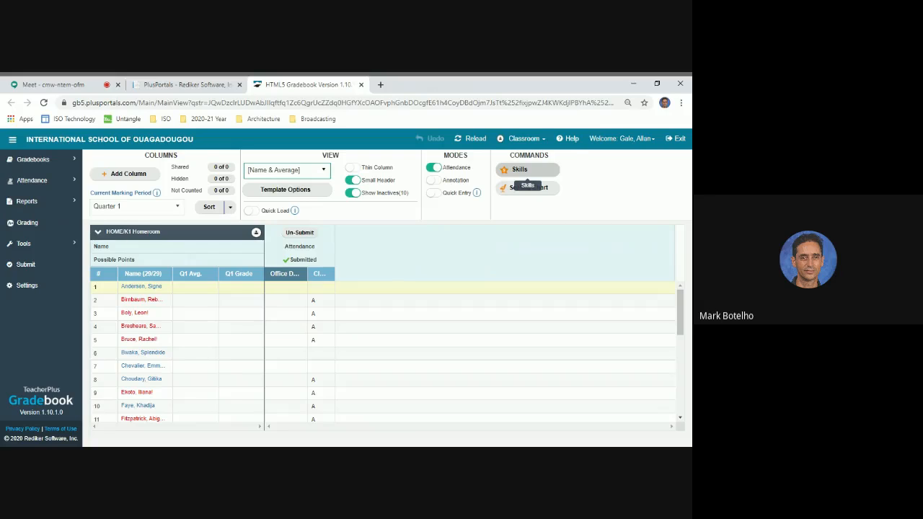
Step: Open the Combined Progress Report settings and select only the student from gradebook row 26
{"action": "left_click", "coordinate": [50, 207]}
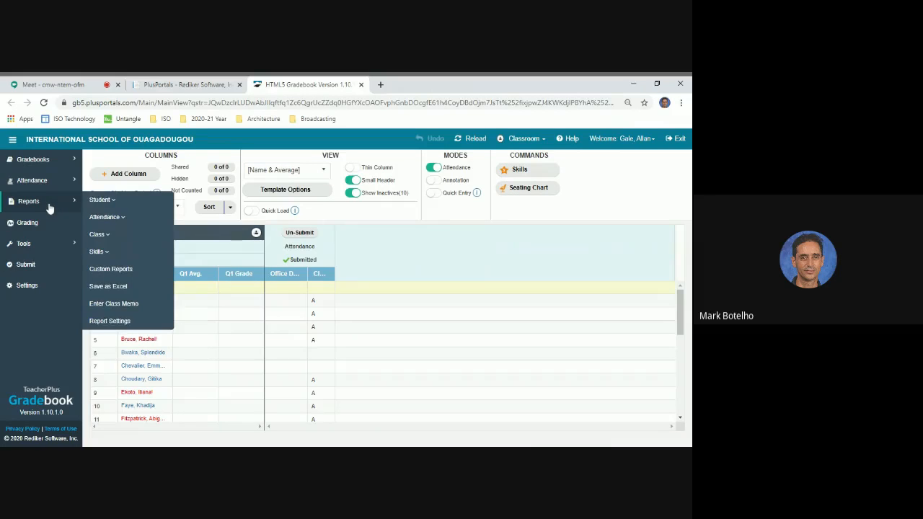
{"action": "left_click", "coordinate": [118, 204]}
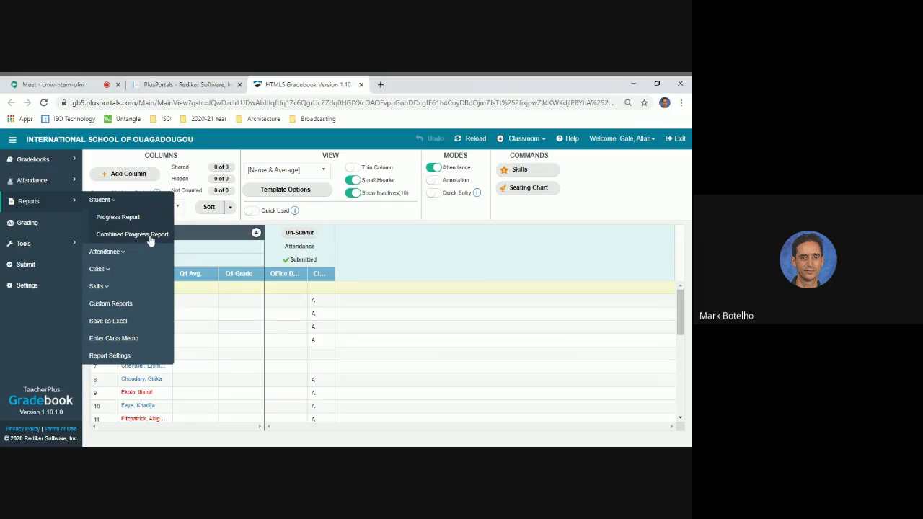
{"action": "left_click", "coordinate": [147, 235]}
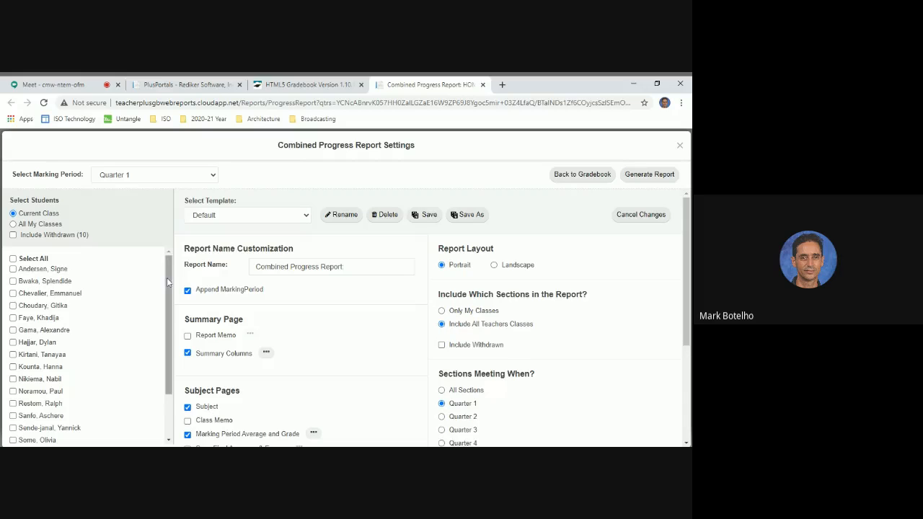
{"action": "left_click_drag", "start_coordinate": [168, 283], "coordinate": [167, 332]}
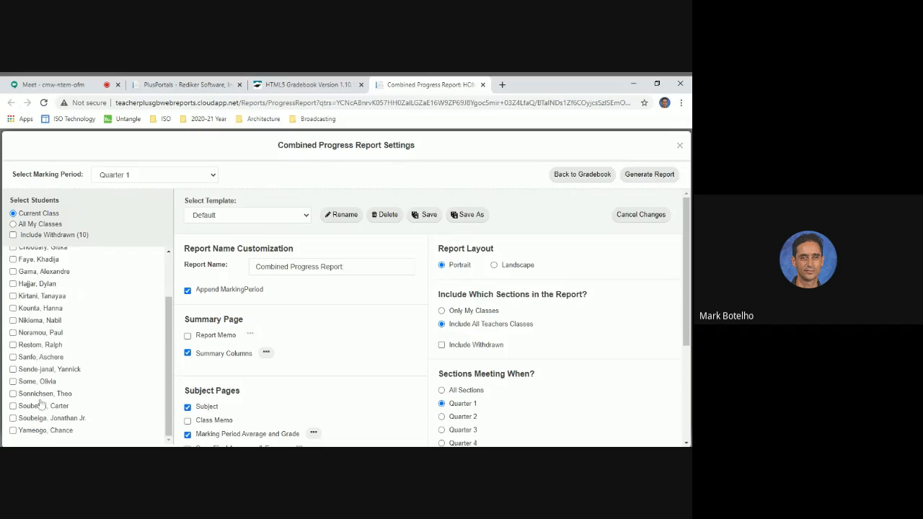
{"action": "left_click", "coordinate": [13, 406]}
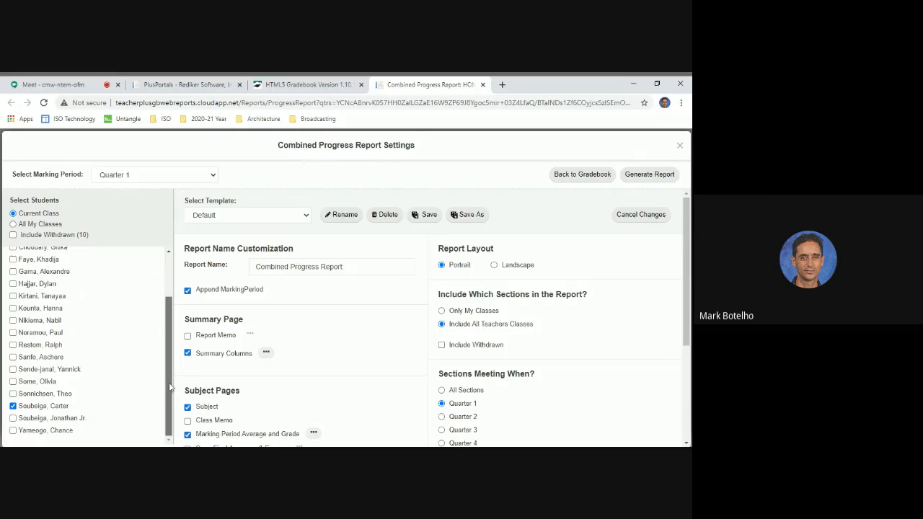
{"action": "scroll", "coordinate": [162, 336], "scroll_direction": "up", "scroll_amount": 1}
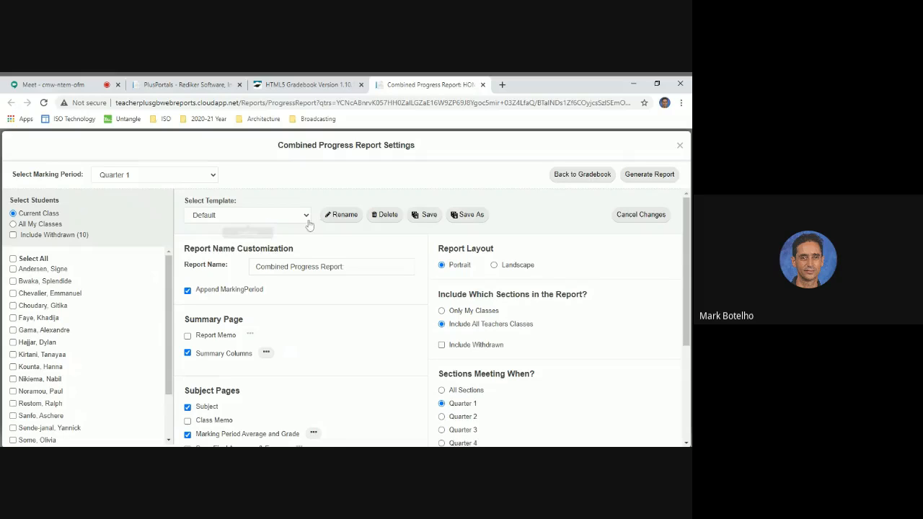
Step: Save the Default combined report settings as a new template named Combined Classes and keep it selected
{"action": "left_click", "coordinate": [466, 215]}
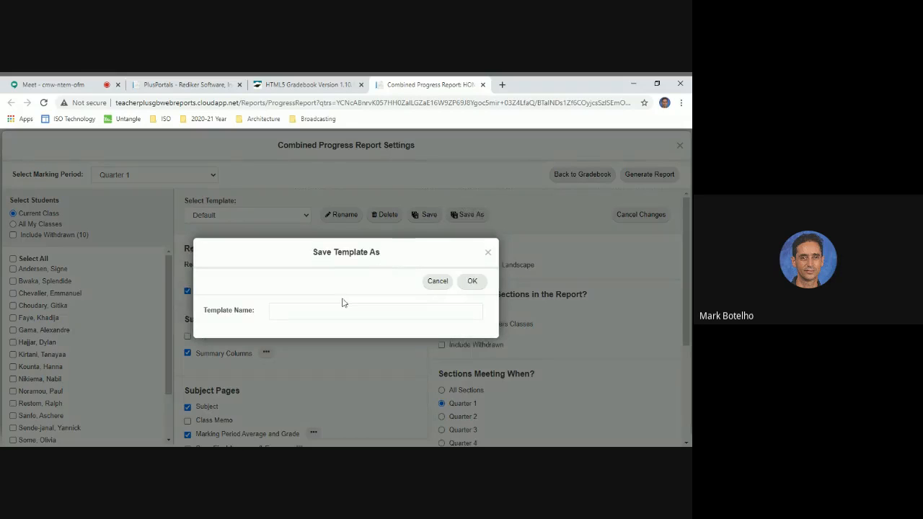
{"action": "left_click", "coordinate": [275, 311]}
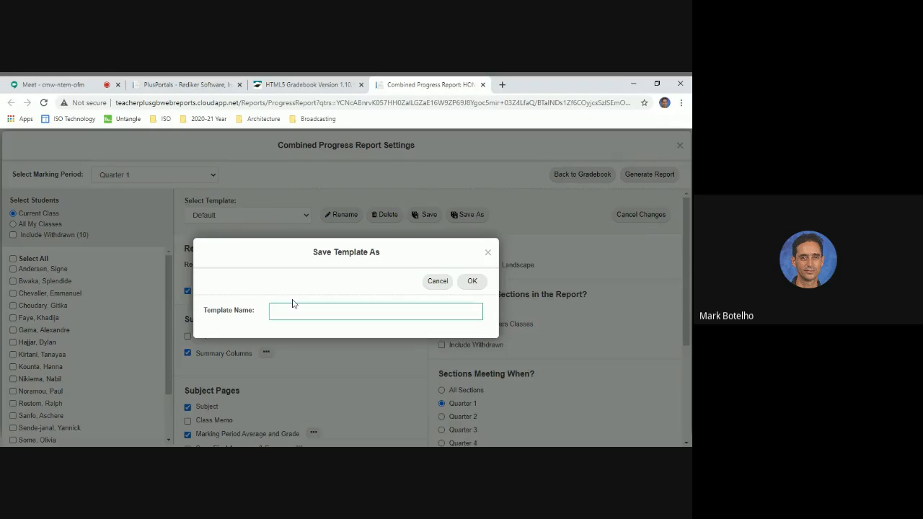
{"action": "type", "text": "Combined Classes"}
{"action": "left_click", "coordinate": [473, 281]}
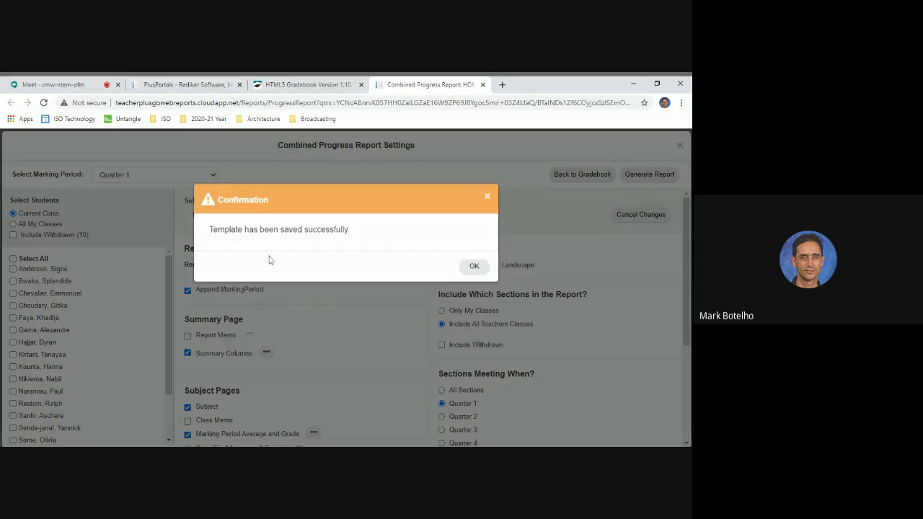
{"action": "left_click", "coordinate": [474, 266]}
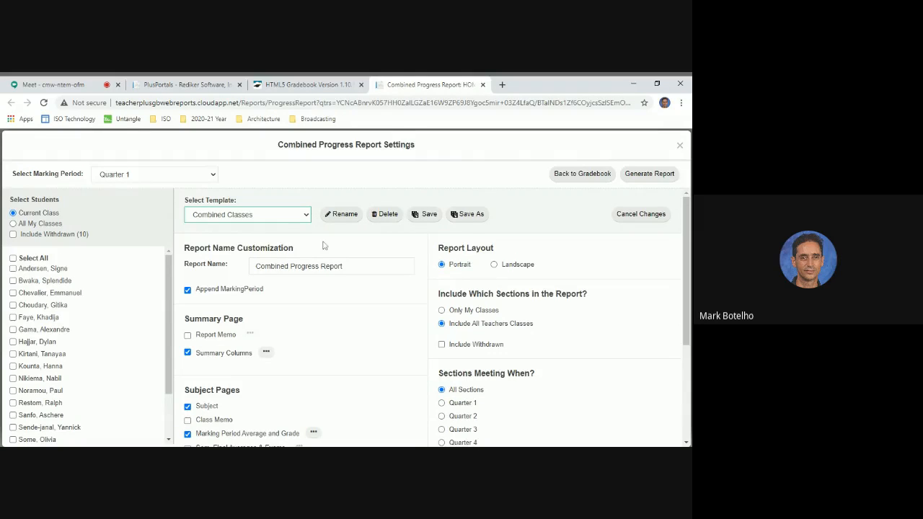
{"action": "left_click", "coordinate": [548, 217]}
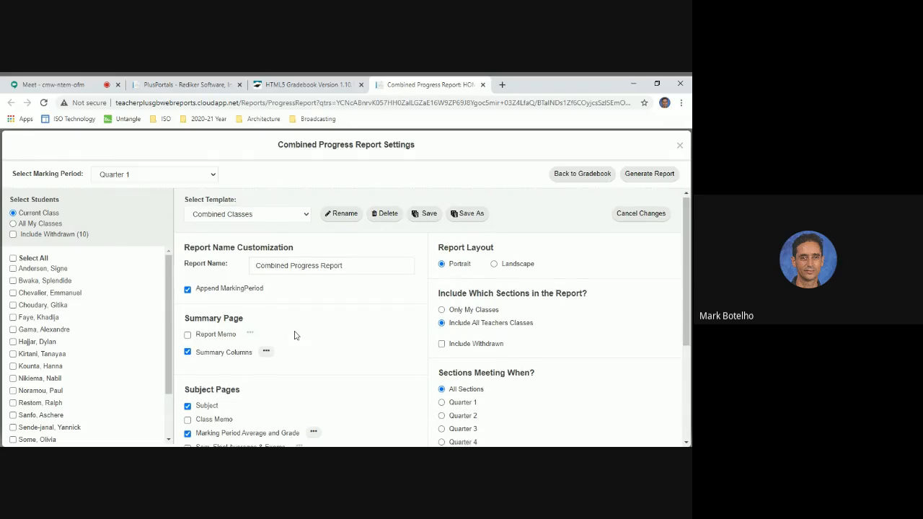
Step: Include Skills on the subject pages of the Combined Classes template and enable Detailed View in the skills settings
{"action": "scroll", "coordinate": [296, 334], "scroll_direction": "down", "scroll_amount": 1}
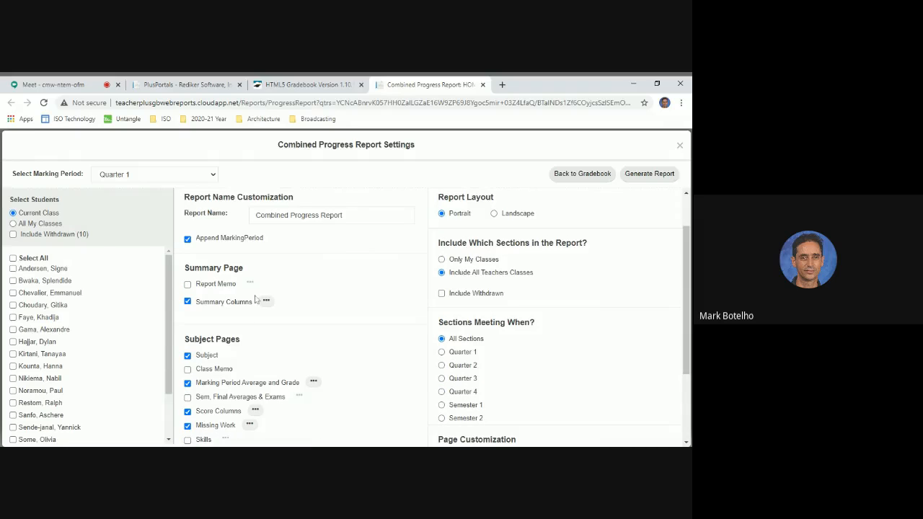
{"action": "scroll", "coordinate": [274, 325], "scroll_direction": "down", "scroll_amount": 2}
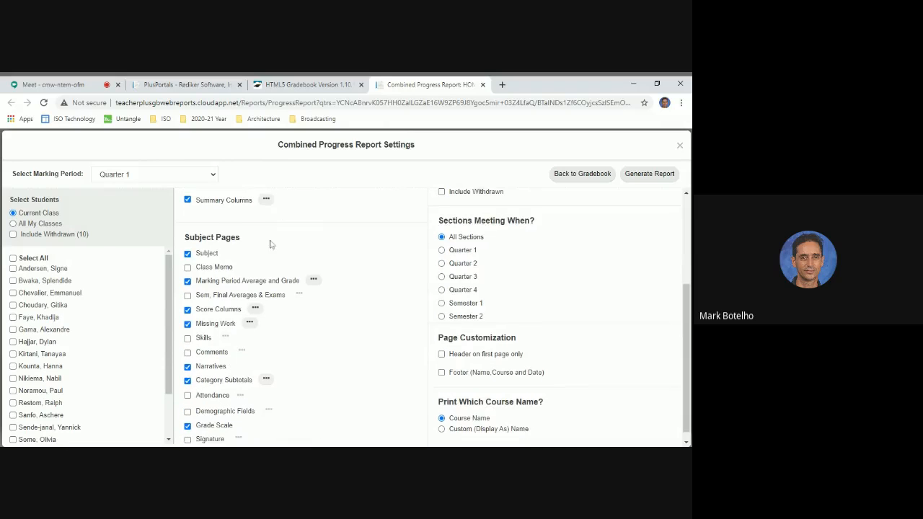
{"action": "scroll", "coordinate": [272, 325], "scroll_direction": "up", "scroll_amount": 2}
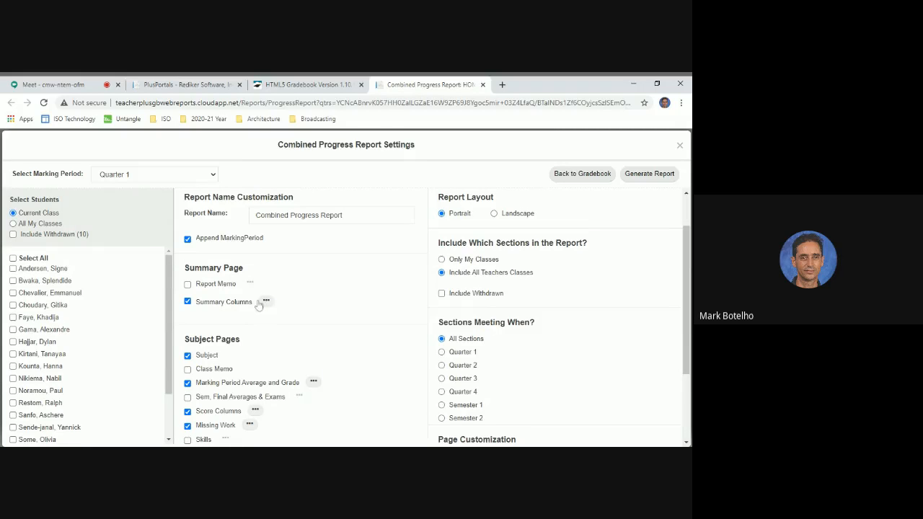
{"action": "left_click_drag", "start_coordinate": [251, 301], "coordinate": [210, 301]}
{"action": "scroll", "coordinate": [305, 364], "scroll_direction": "down", "scroll_amount": 3}
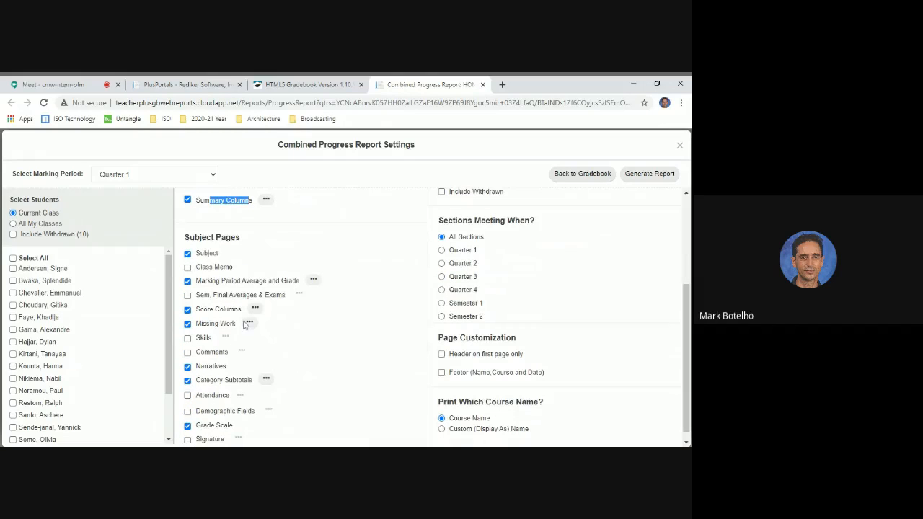
{"action": "scroll", "coordinate": [309, 334], "scroll_direction": "down", "scroll_amount": 1}
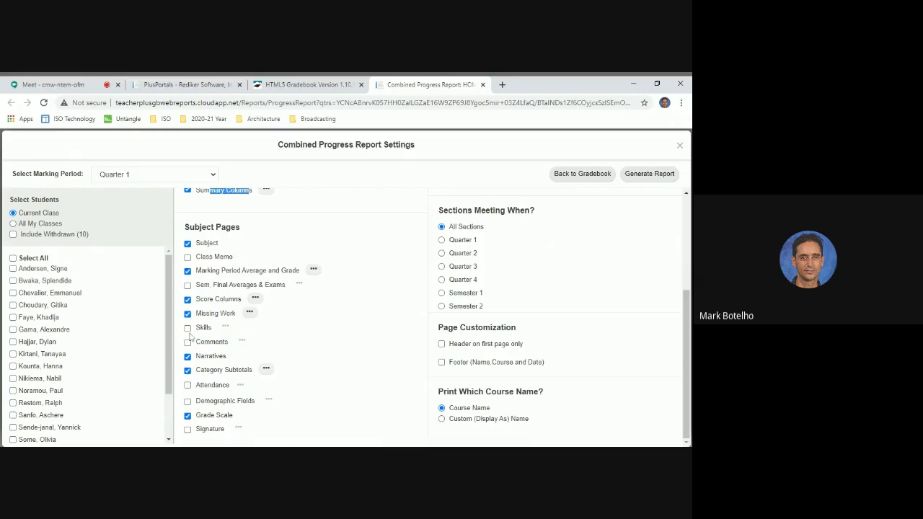
{"action": "left_click", "coordinate": [188, 327]}
{"action": "left_click", "coordinate": [225, 326]}
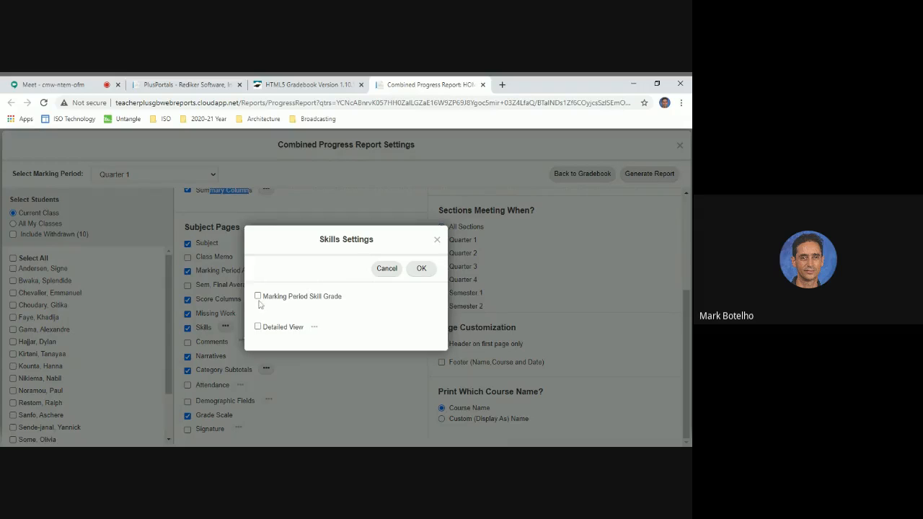
{"action": "left_click", "coordinate": [257, 327]}
Step: Sort the detailed skills view by Skill/Standard Description and accept the skills settings
{"action": "left_click", "coordinate": [315, 327]}
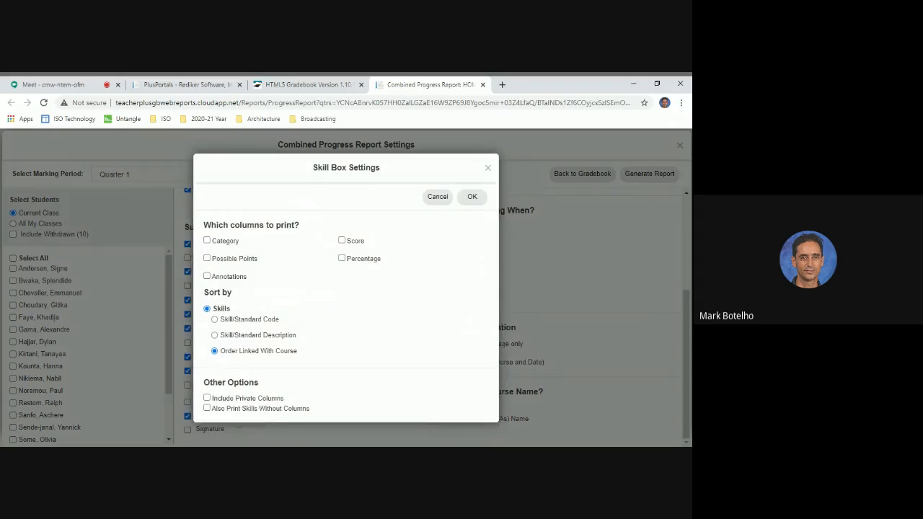
{"action": "left_click", "coordinate": [215, 336]}
{"action": "left_click", "coordinate": [472, 198]}
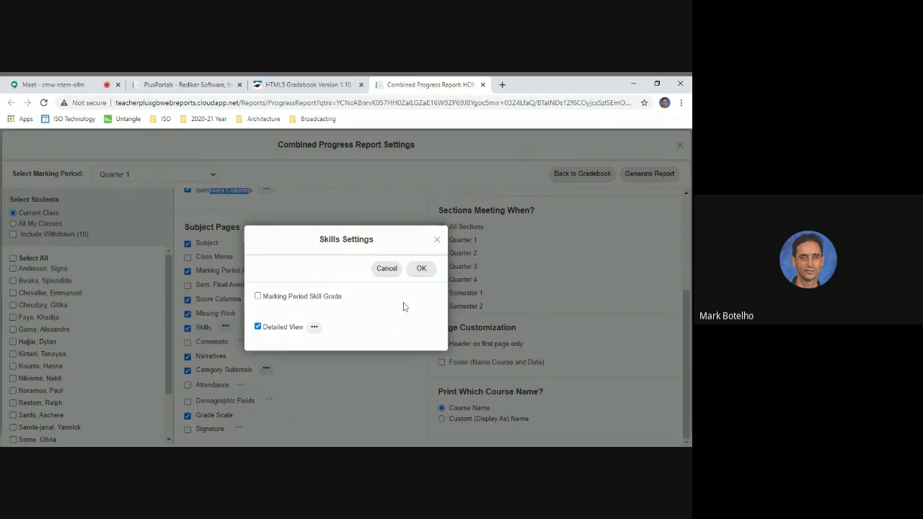
{"action": "left_click", "coordinate": [422, 268]}
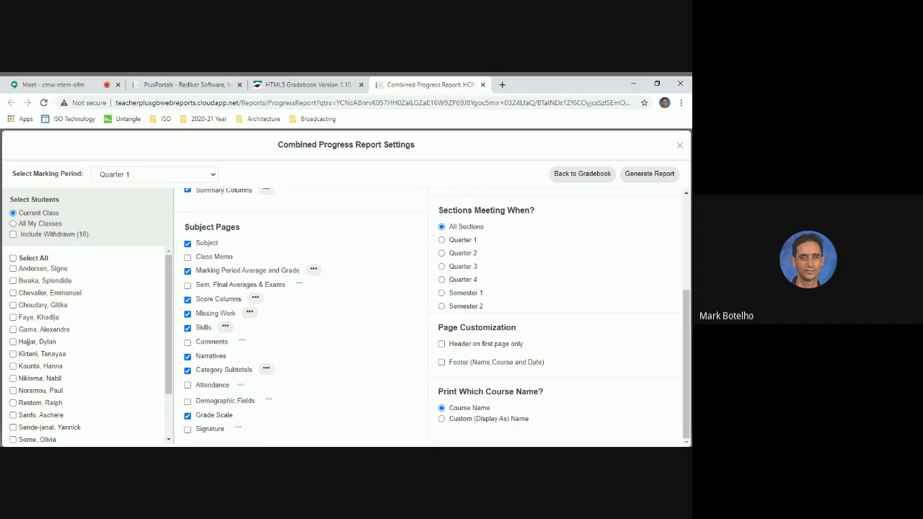
Step: Include Attendance on the subject pages and limit the report to sections meeting in Quarter 1
{"action": "double_click", "coordinate": [203, 327]}
{"action": "left_click", "coordinate": [188, 385]}
{"action": "scroll", "coordinate": [488, 291], "scroll_direction": "up", "scroll_amount": 1}
{"action": "scroll", "coordinate": [489, 290], "scroll_direction": "up", "scroll_amount": 5}
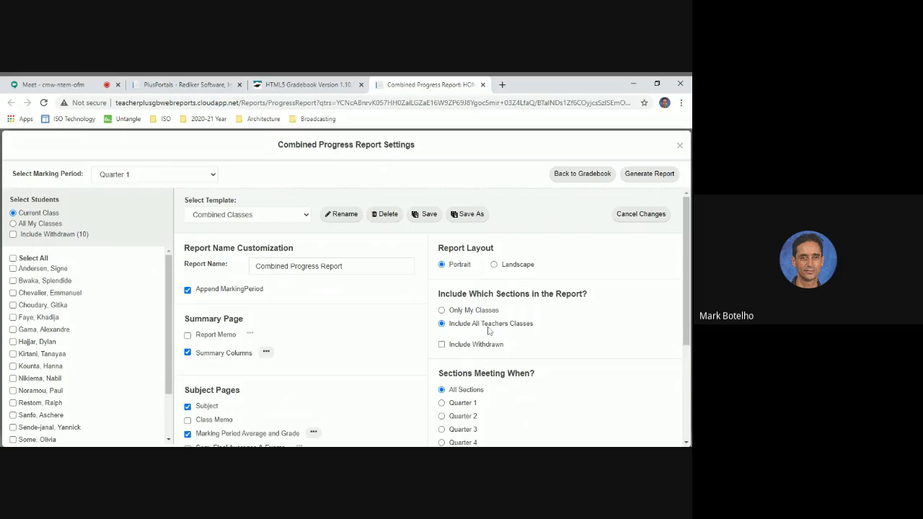
{"action": "scroll", "coordinate": [493, 332], "scroll_direction": "down", "scroll_amount": 1}
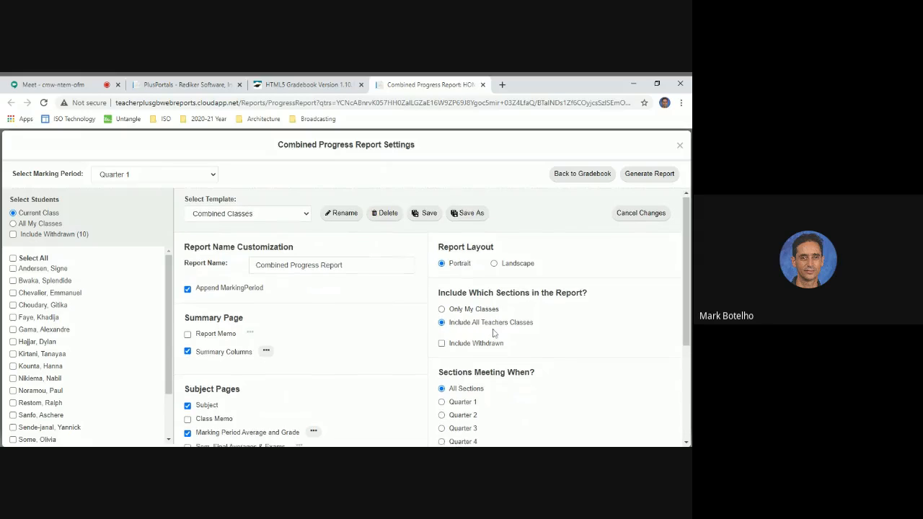
{"action": "scroll", "coordinate": [493, 333], "scroll_direction": "down", "scroll_amount": 2}
{"action": "scroll", "coordinate": [485, 329], "scroll_direction": "down", "scroll_amount": 1}
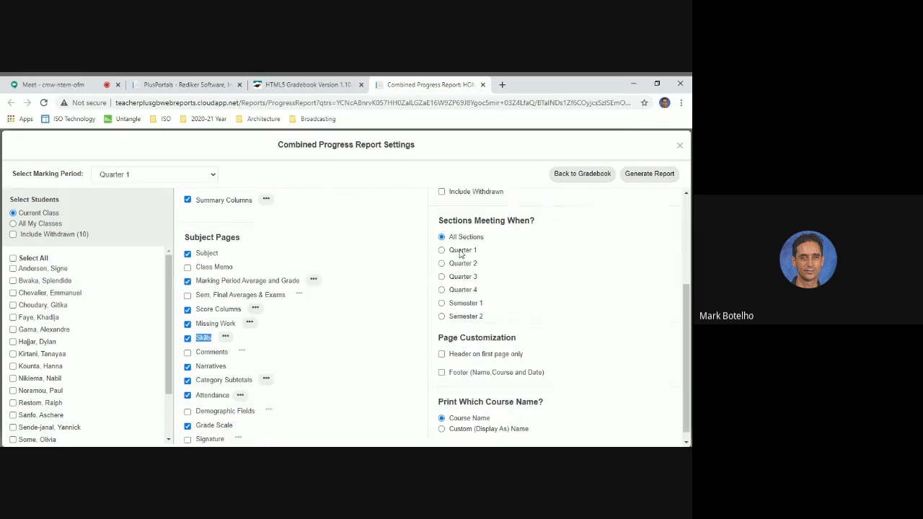
{"action": "left_click", "coordinate": [442, 252]}
{"action": "scroll", "coordinate": [507, 381], "scroll_direction": "down", "scroll_amount": 1}
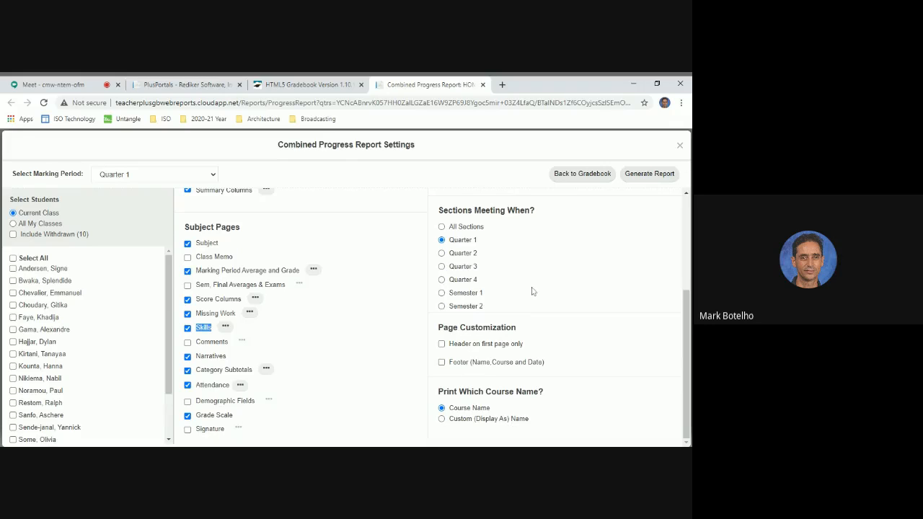
Step: Select only the third-to-last student in the current class list and generate the Quarter 1 combined progress report
{"action": "scroll", "coordinate": [562, 229], "scroll_direction": "up", "scroll_amount": 2}
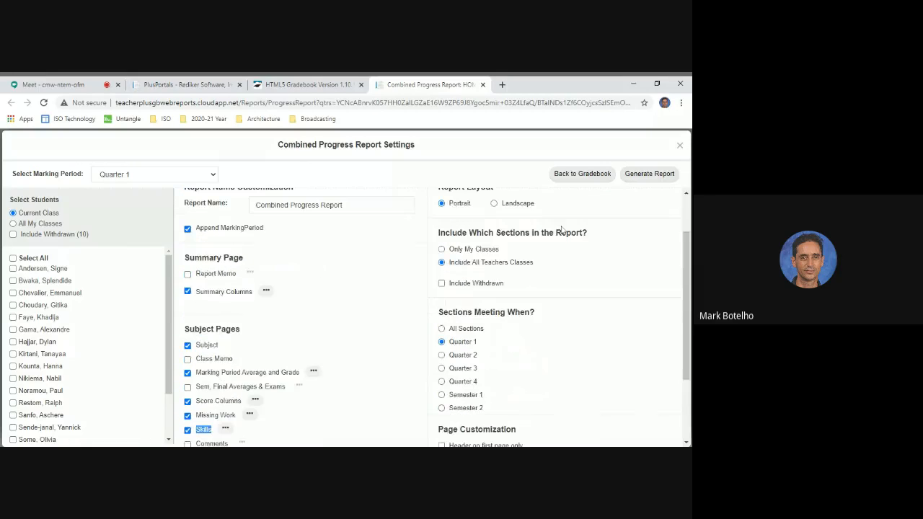
{"action": "scroll", "coordinate": [561, 229], "scroll_direction": "up", "scroll_amount": 1}
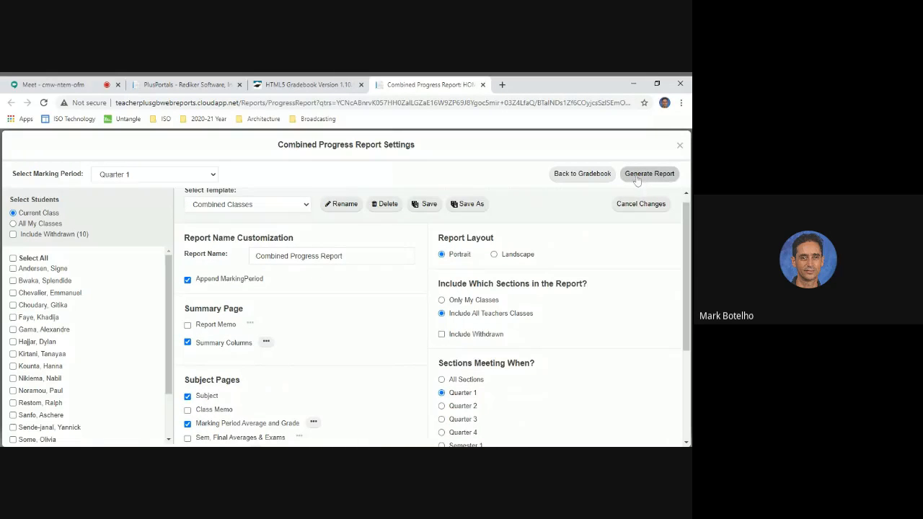
{"action": "left_click", "coordinate": [637, 178]}
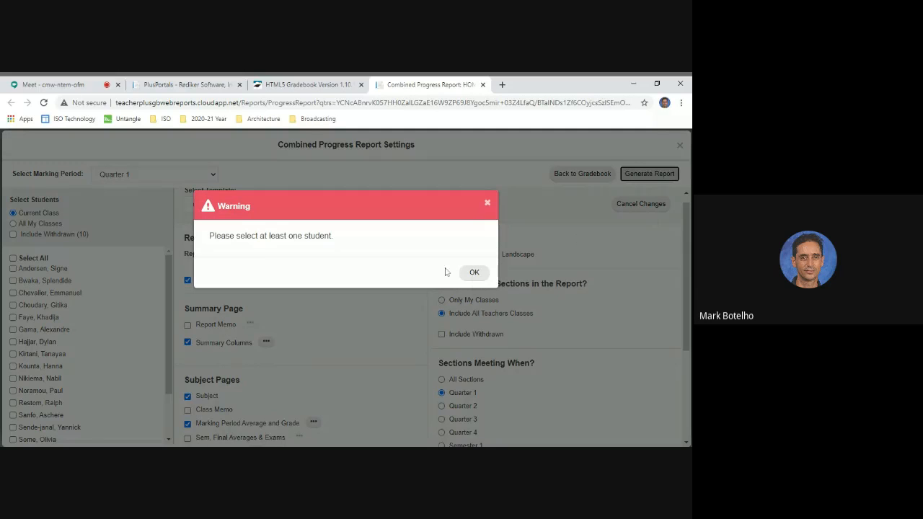
{"action": "left_click", "coordinate": [474, 272]}
{"action": "scroll", "coordinate": [44, 393], "scroll_direction": "down", "scroll_amount": 2}
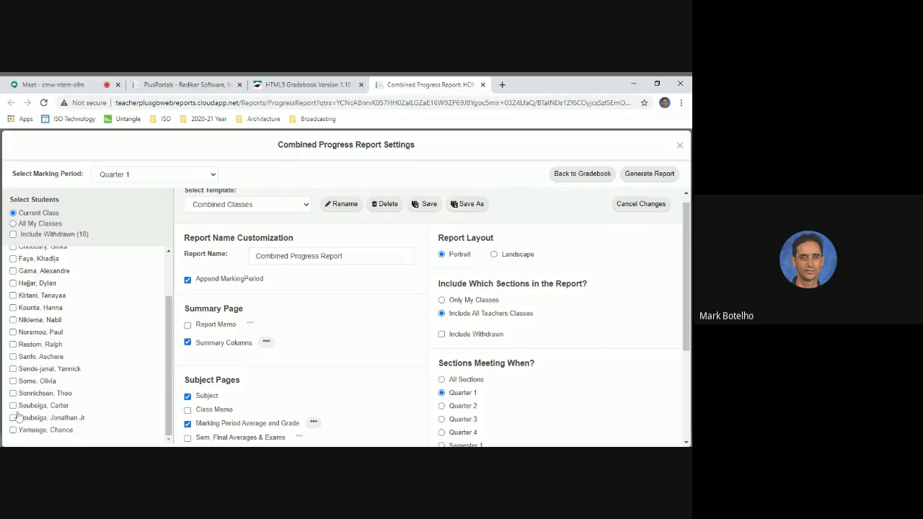
{"action": "left_click", "coordinate": [12, 406]}
{"action": "scroll", "coordinate": [641, 242], "scroll_direction": "up", "scroll_amount": 1}
{"action": "left_click", "coordinate": [648, 180]}
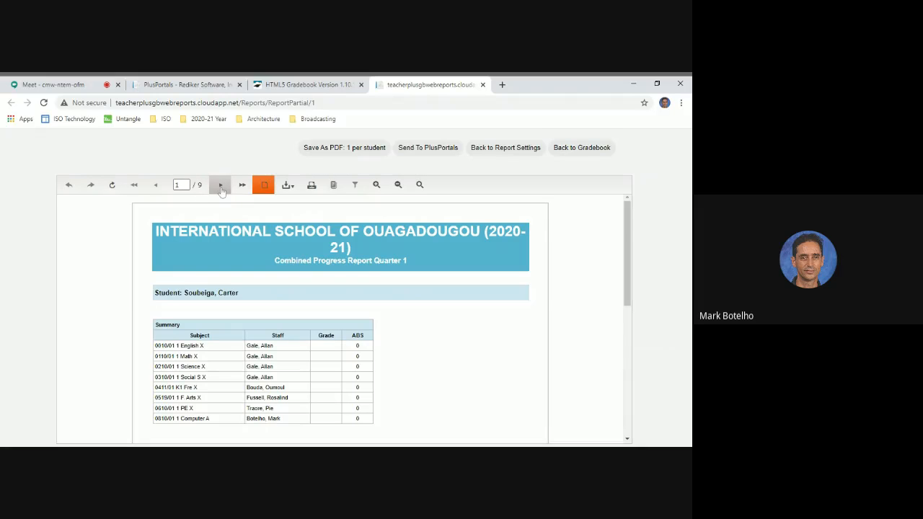
Step: Examine the report's summary page, including grades and absences per subject, and page forward through the subject pages to page 9
{"action": "scroll", "coordinate": [433, 354], "scroll_direction": "down", "scroll_amount": 5}
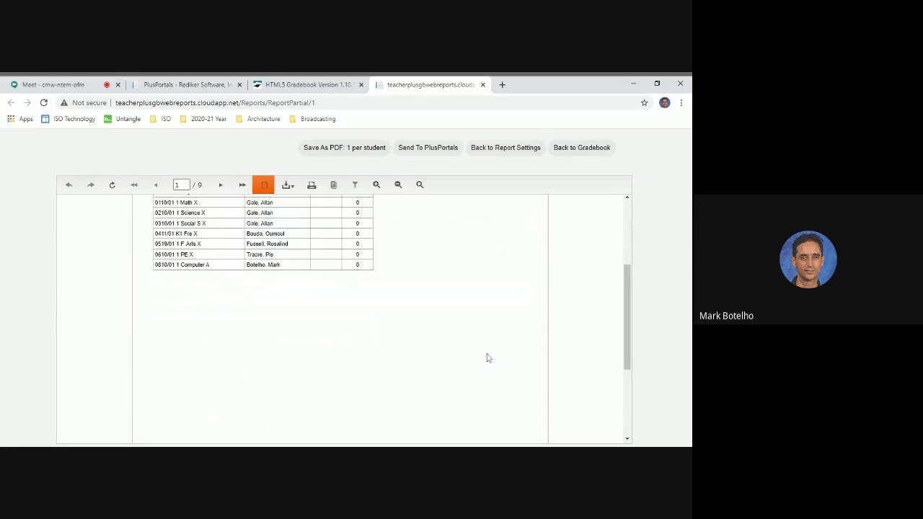
{"action": "scroll", "coordinate": [415, 342], "scroll_direction": "up", "scroll_amount": 5}
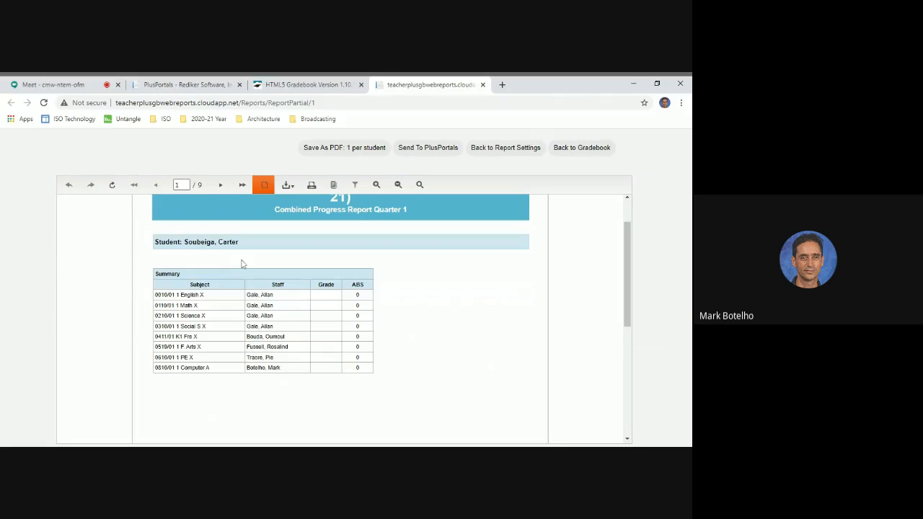
{"action": "scroll", "coordinate": [237, 330], "scroll_direction": "up", "scroll_amount": 1}
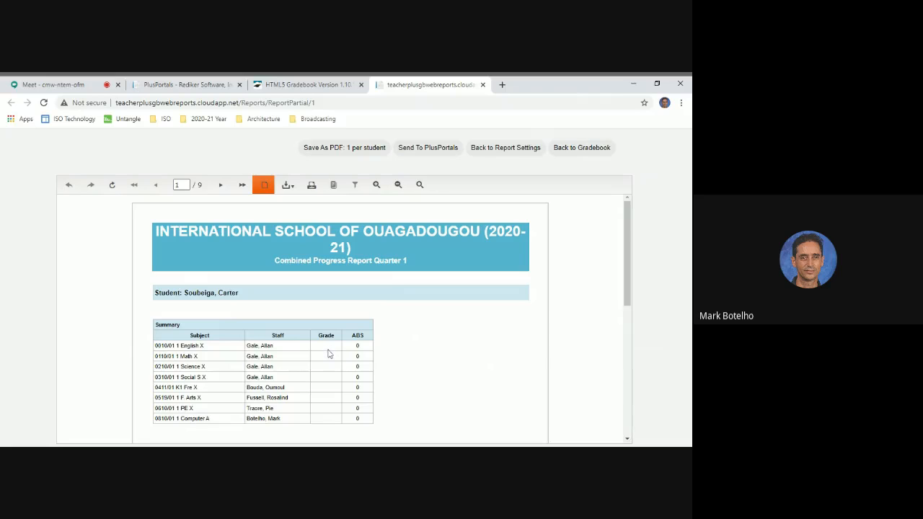
{"action": "left_click", "coordinate": [221, 185]}
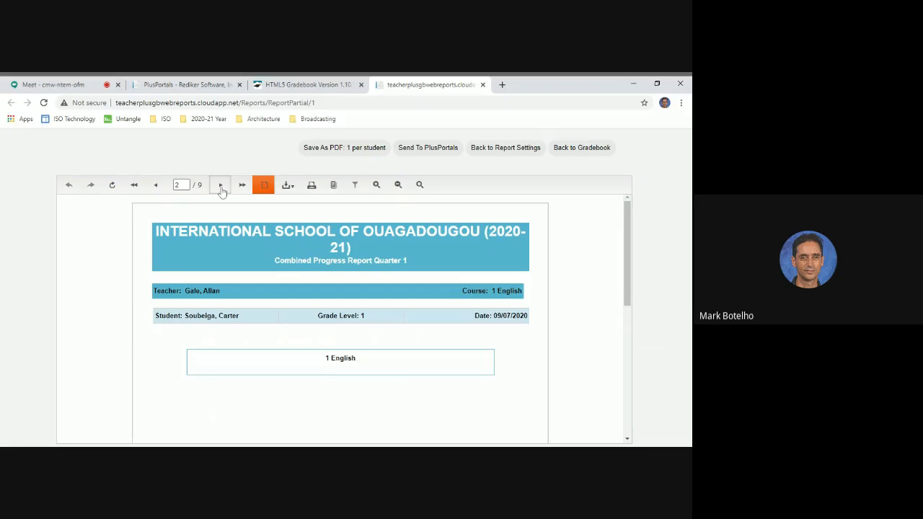
{"action": "left_click", "coordinate": [221, 186]}
{"action": "left_click", "coordinate": [221, 186]}
{"action": "left_click", "coordinate": [221, 185]}
{"action": "left_click", "coordinate": [221, 185]}
{"action": "left_click", "coordinate": [221, 185]}
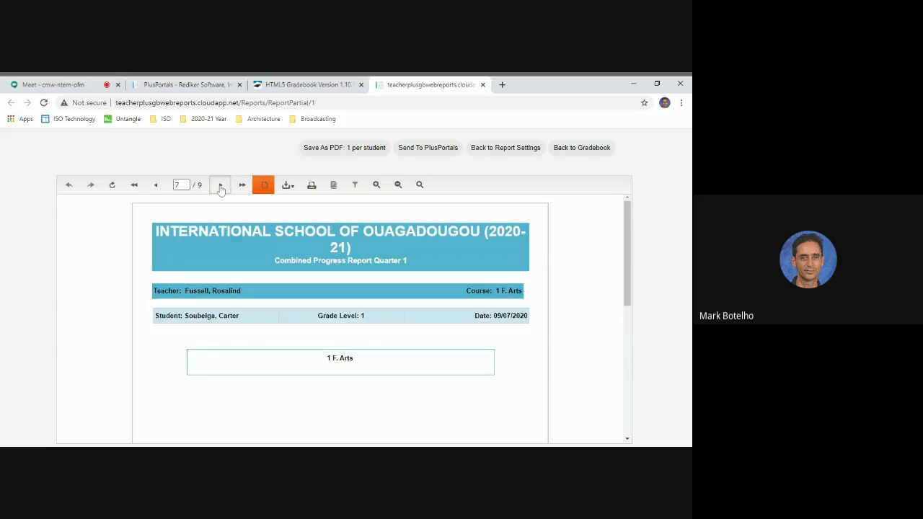
{"action": "left_click", "coordinate": [221, 186]}
{"action": "left_click", "coordinate": [221, 185]}
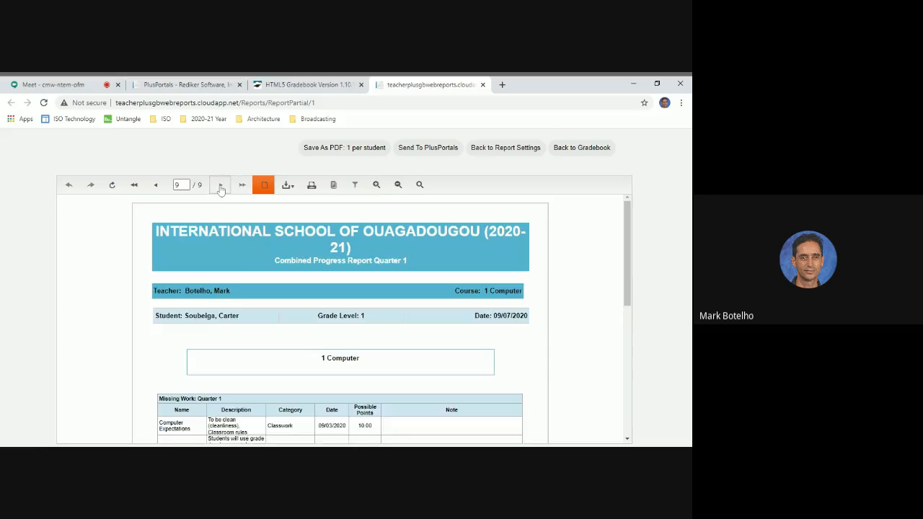
Step: Examine the missing work, skills and narratives sections on the 1 Computer page of the report
{"action": "scroll", "coordinate": [513, 330], "scroll_direction": "down", "scroll_amount": 2}
{"action": "scroll", "coordinate": [513, 330], "scroll_direction": "down", "scroll_amount": 1}
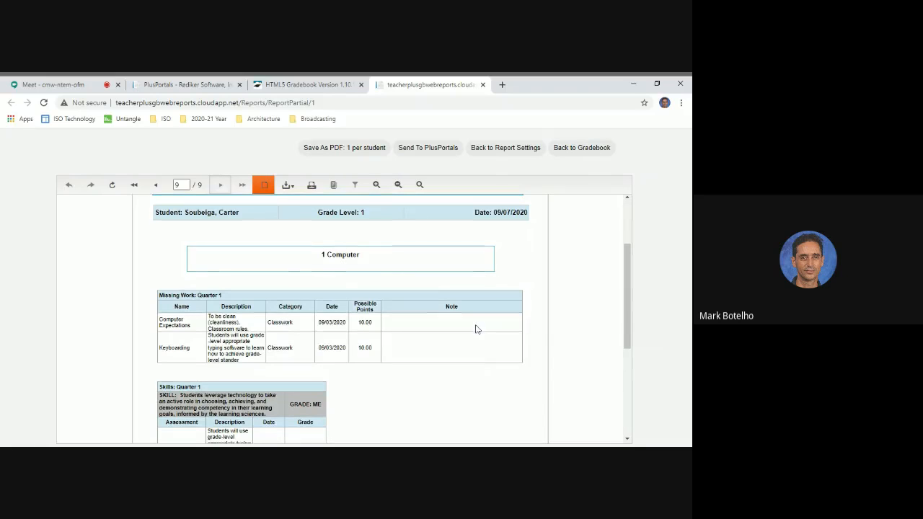
{"action": "scroll", "coordinate": [389, 355], "scroll_direction": "down", "scroll_amount": 2}
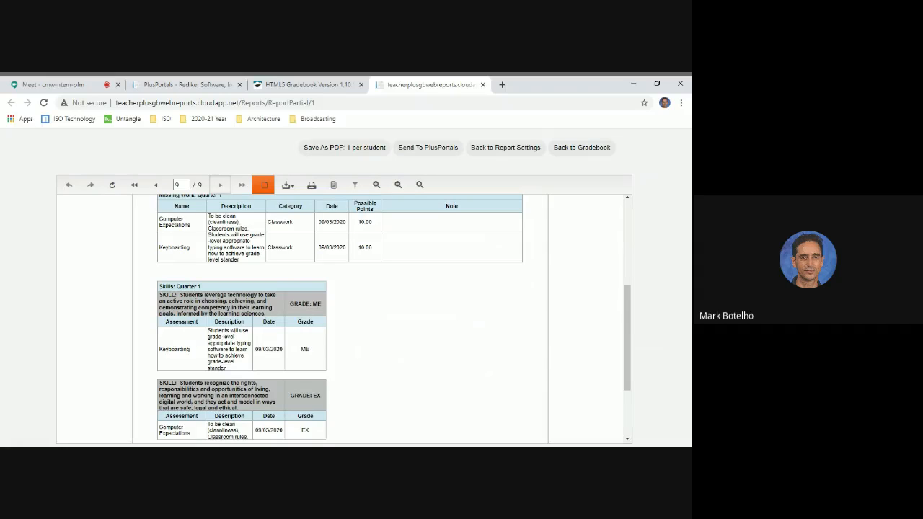
{"action": "scroll", "coordinate": [389, 354], "scroll_direction": "down", "scroll_amount": 1}
{"action": "scroll", "coordinate": [389, 354], "scroll_direction": "down", "scroll_amount": 1}
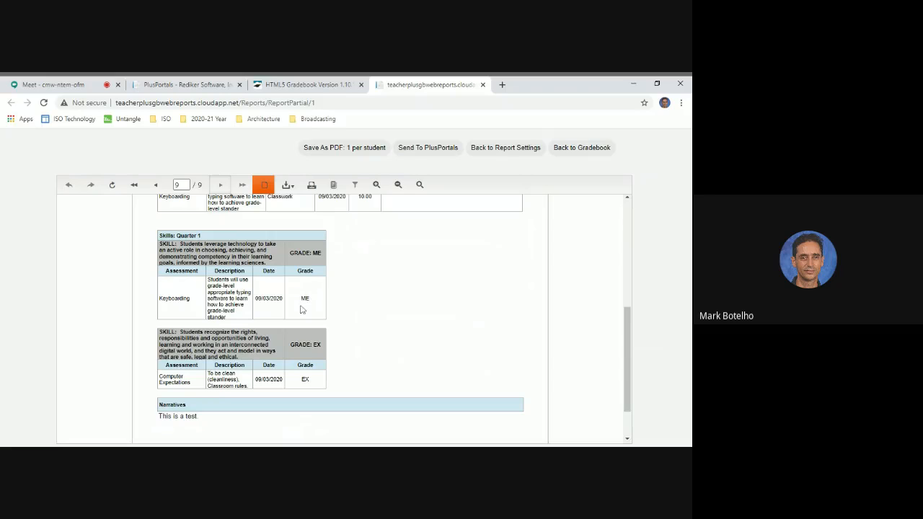
{"action": "scroll", "coordinate": [310, 308], "scroll_direction": "down", "scroll_amount": 1}
{"action": "scroll", "coordinate": [309, 308], "scroll_direction": "down", "scroll_amount": 2}
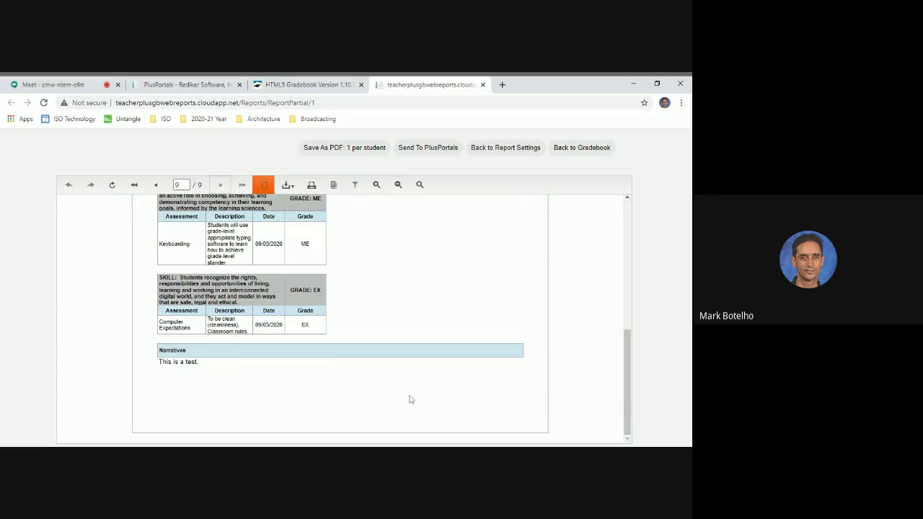
{"action": "scroll", "coordinate": [412, 396], "scroll_direction": "up", "scroll_amount": 10}
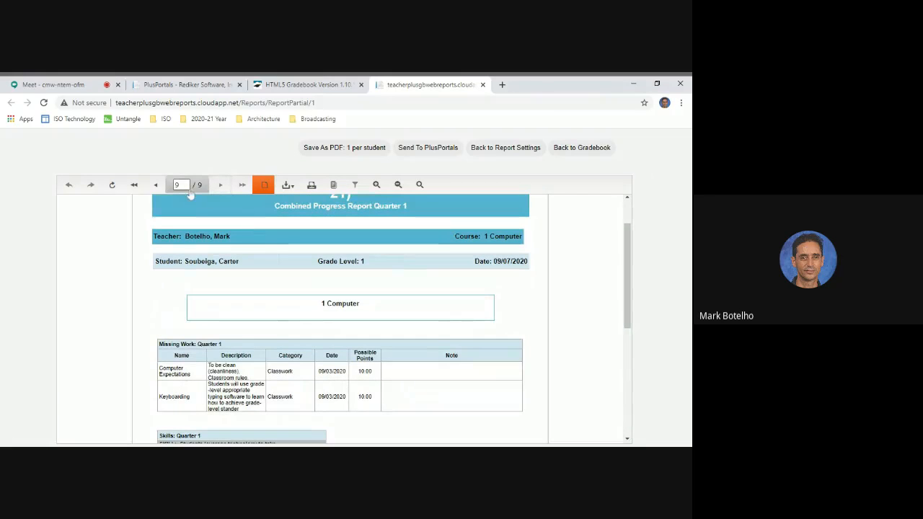
Step: Page back through the report to the K1 Fre page and return to the report settings
{"action": "left_click", "coordinate": [157, 185]}
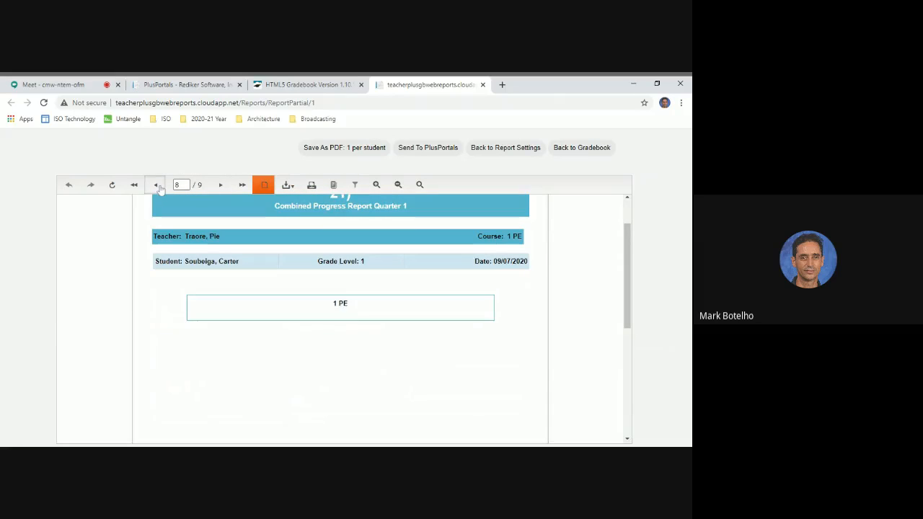
{"action": "left_click", "coordinate": [157, 185]}
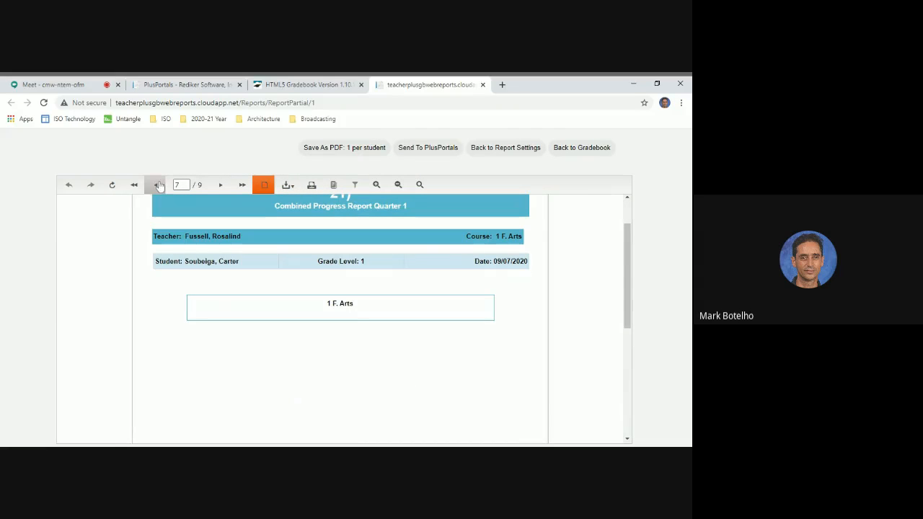
{"action": "left_click", "coordinate": [158, 186]}
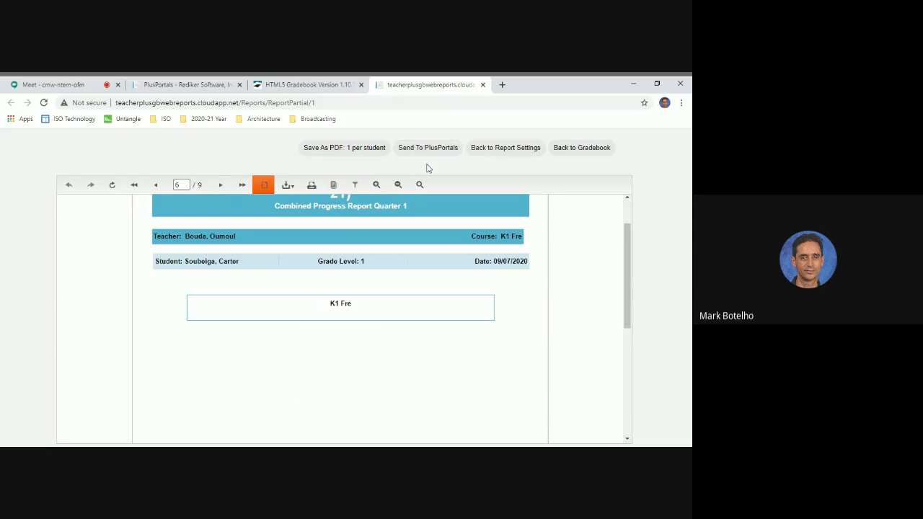
{"action": "left_click", "coordinate": [526, 153]}
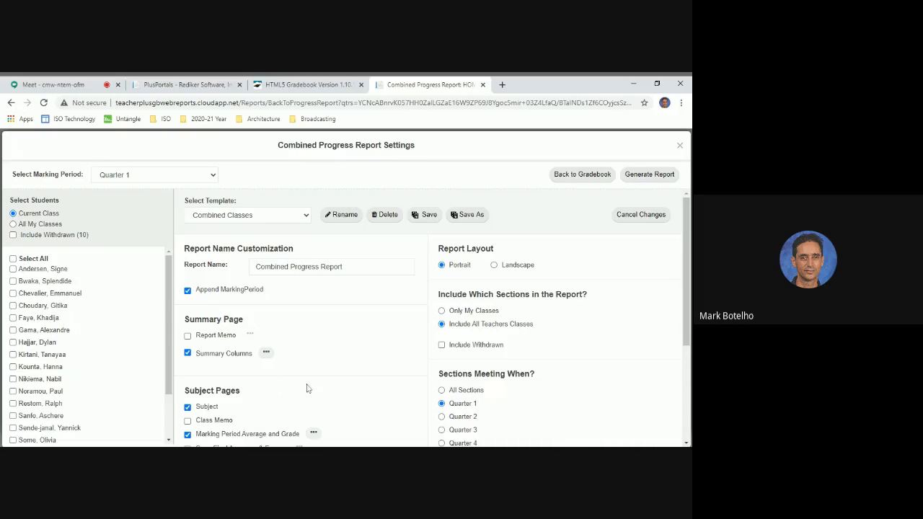
Step: Leave the combined report settings for the gradebook and switch to the Google Meet call
{"action": "scroll", "coordinate": [310, 388], "scroll_direction": "down", "scroll_amount": 1}
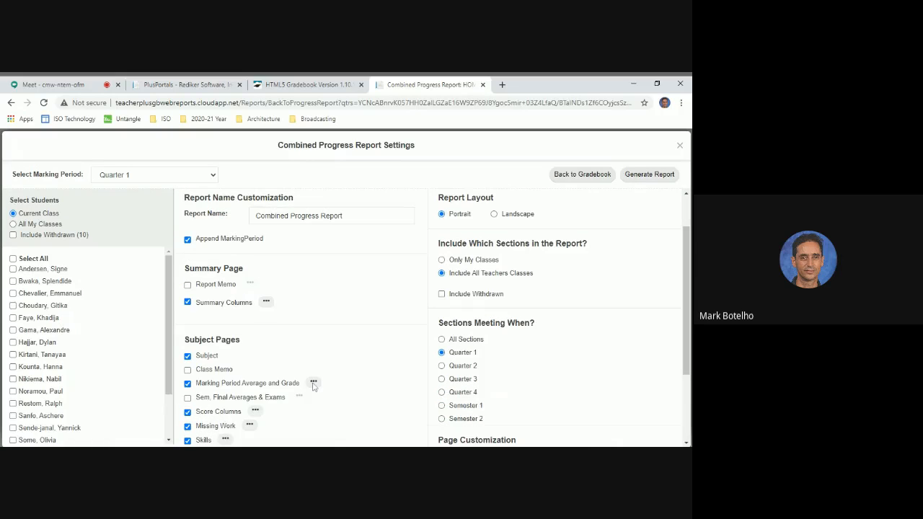
{"action": "scroll", "coordinate": [353, 383], "scroll_direction": "down", "scroll_amount": 2}
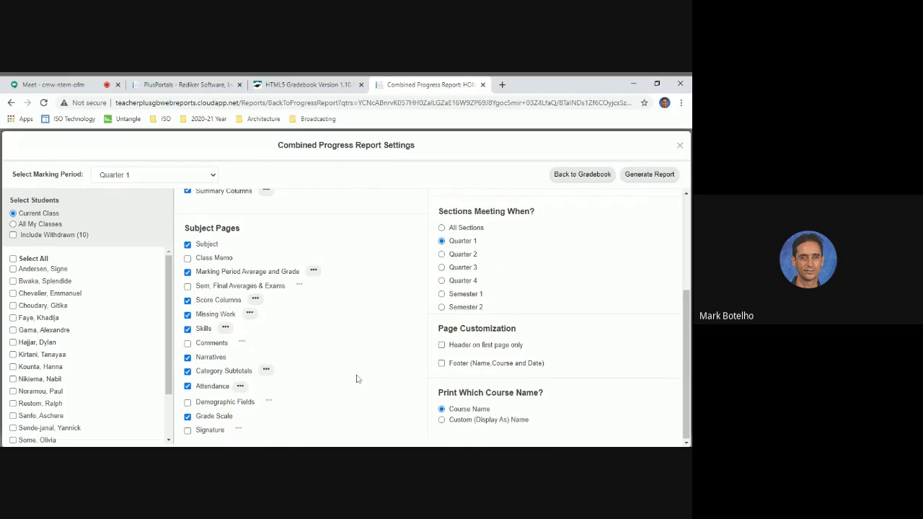
{"action": "scroll", "coordinate": [357, 379], "scroll_direction": "up", "scroll_amount": 3}
{"action": "left_click", "coordinate": [581, 180]}
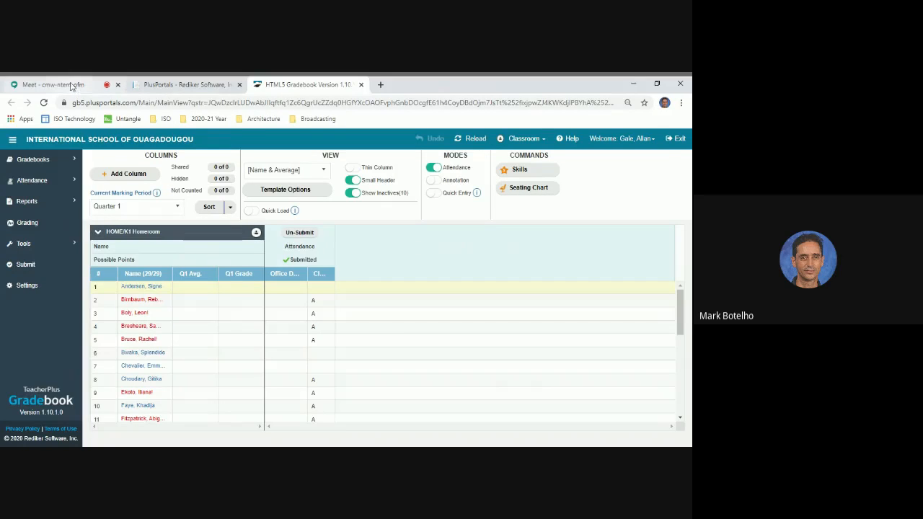
{"action": "left_click", "coordinate": [71, 85]}
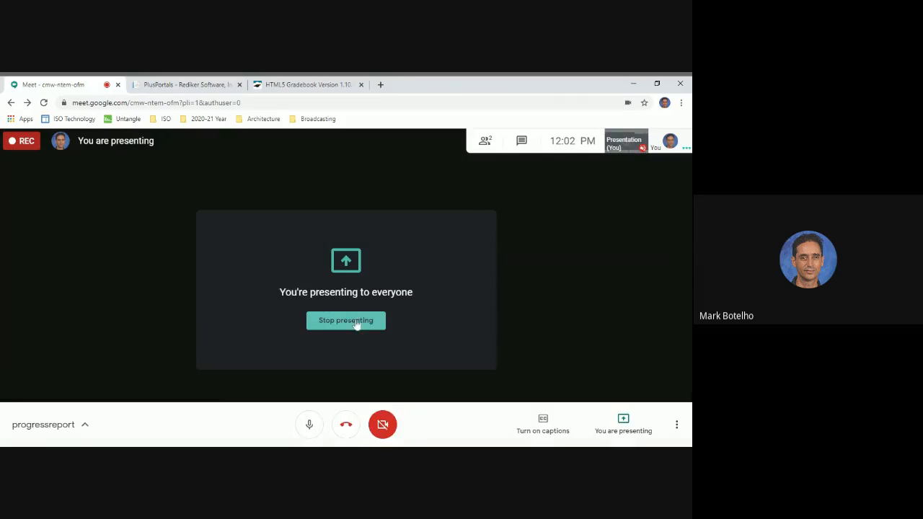